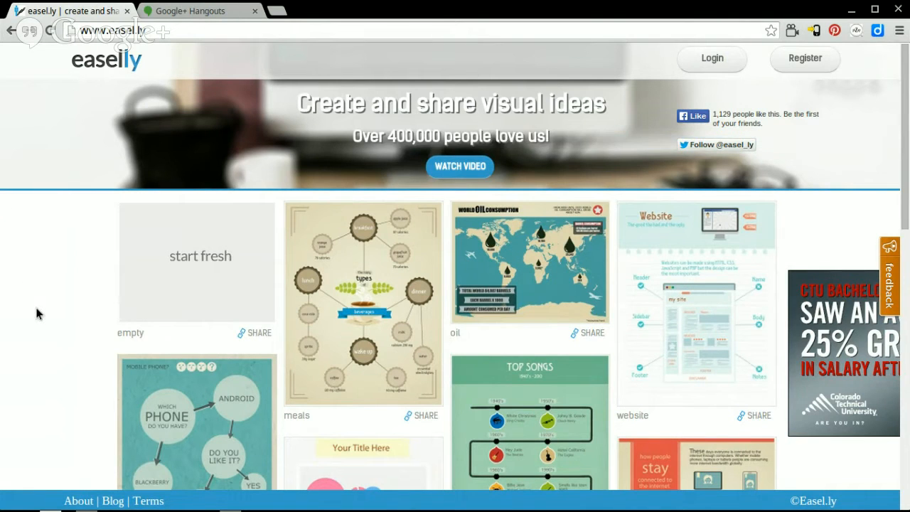
Browse the gallery of public infographic templates on the home page and return to its start.
scroll(36, 311, "down", 2)
scroll(37, 313, "down", 3)
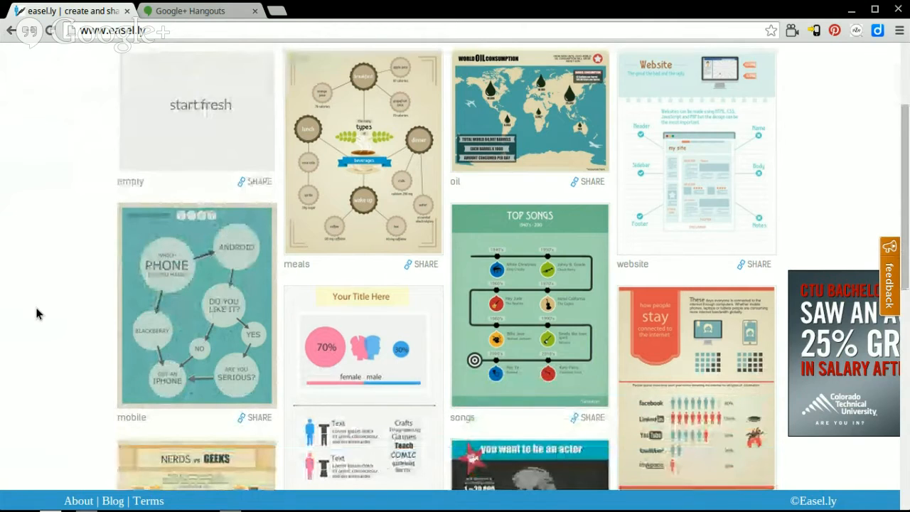
scroll(37, 313, "down", 1)
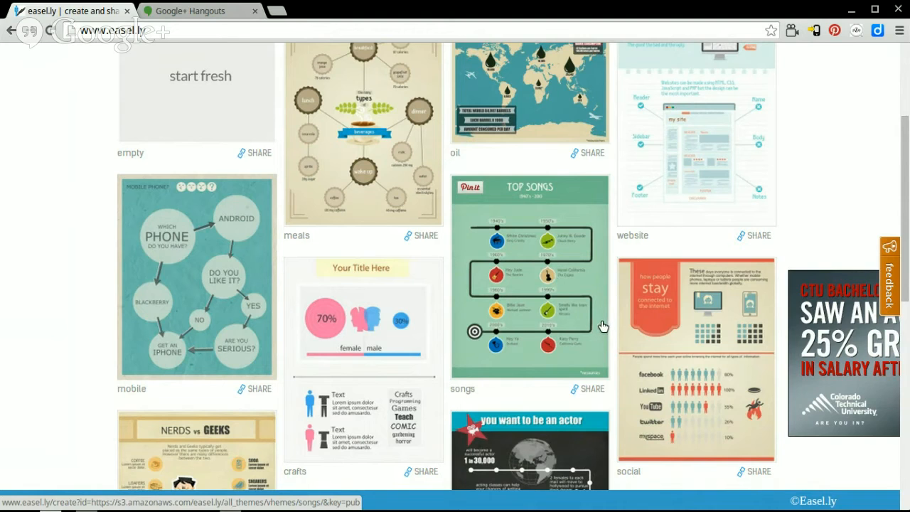
scroll(601, 325, "down", 2)
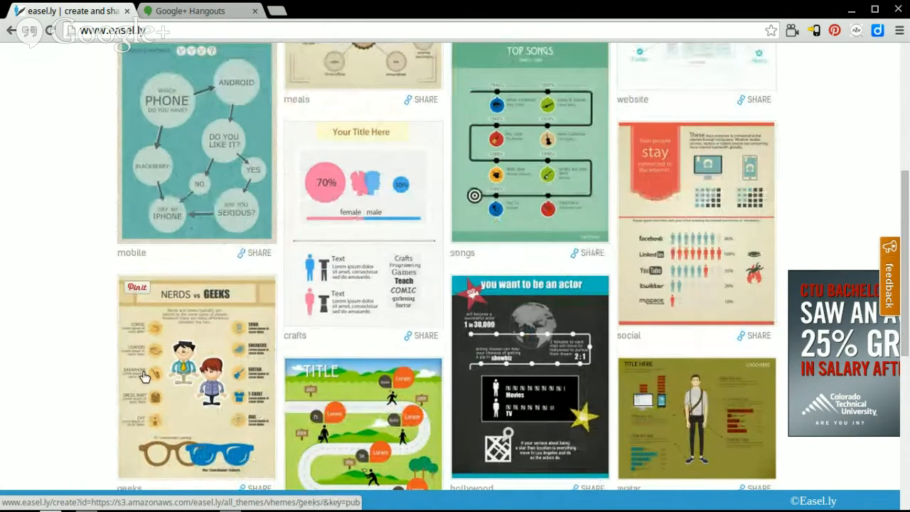
scroll(213, 348, "down", 3)
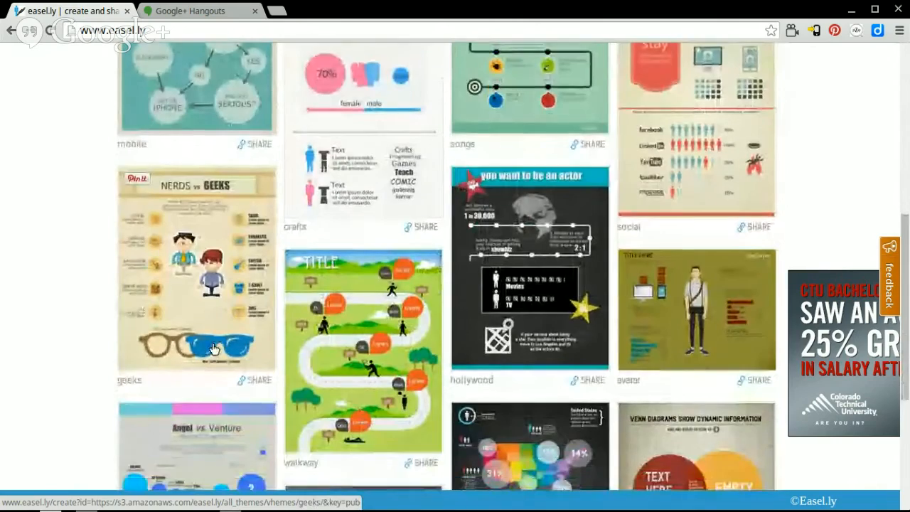
scroll(213, 348, "down", 3)
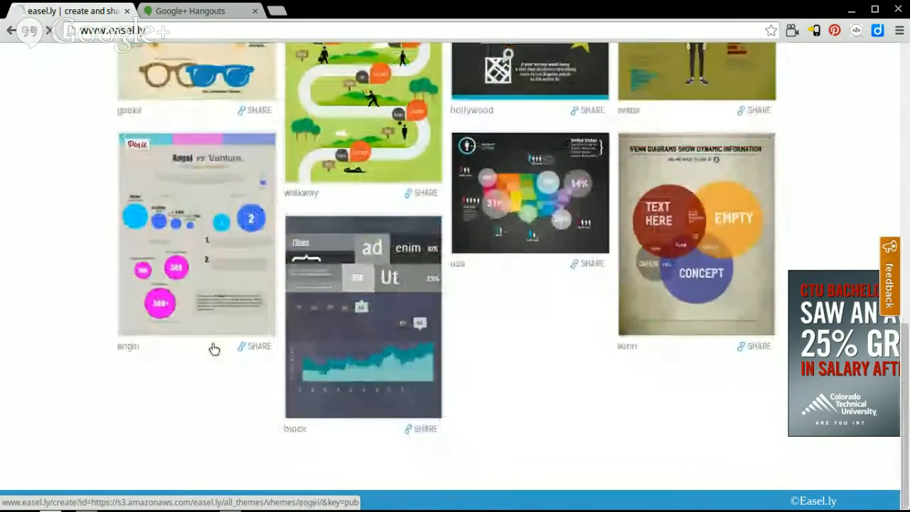
scroll(494, 304, "down", 4)
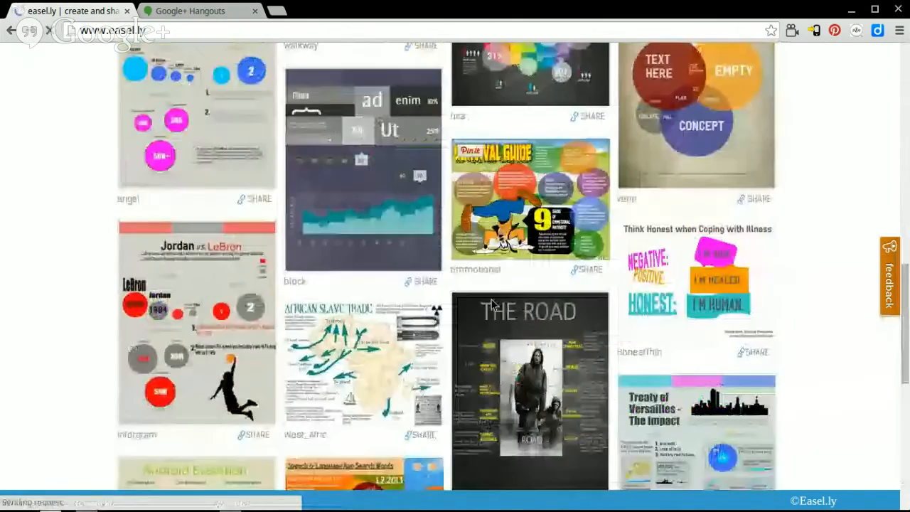
scroll(494, 304, "down", 4)
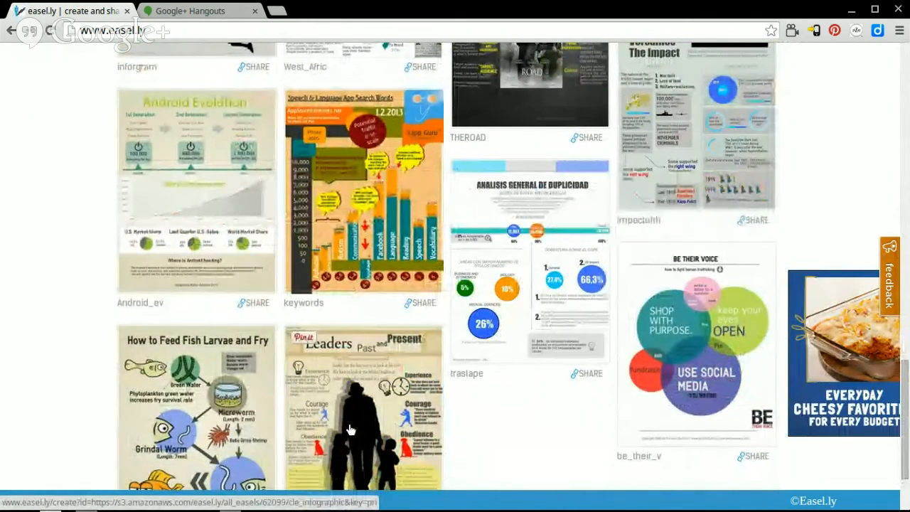
scroll(349, 429, "up", 1)
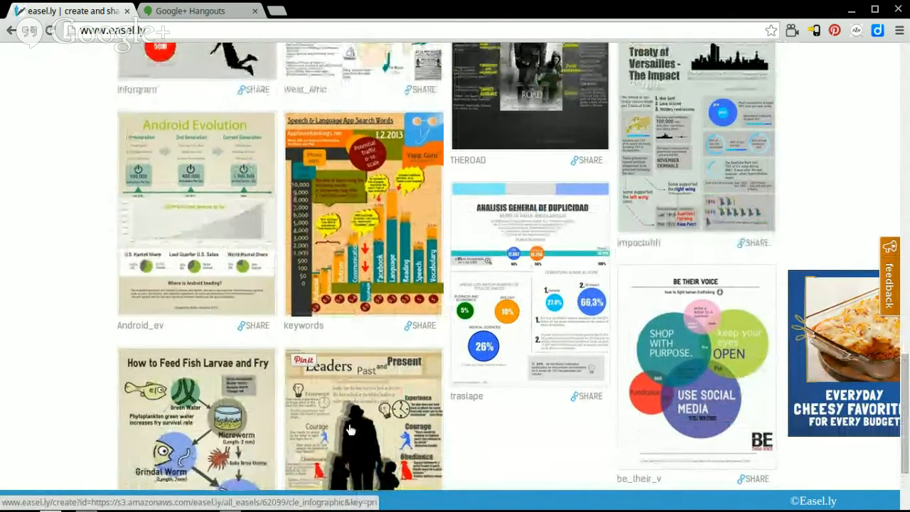
scroll(349, 429, "up", 15)
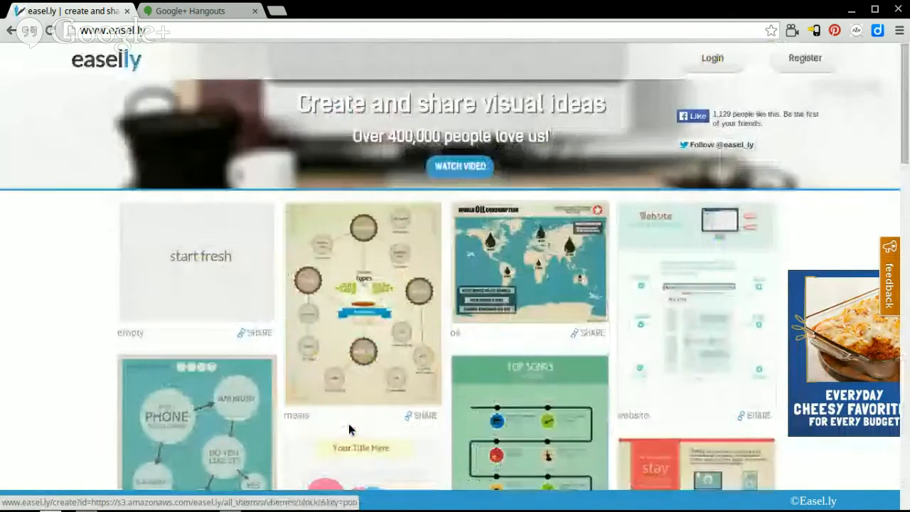
Go from the signup page to the login page and log in with the account's e-mail address and password.
left_click(815, 68)
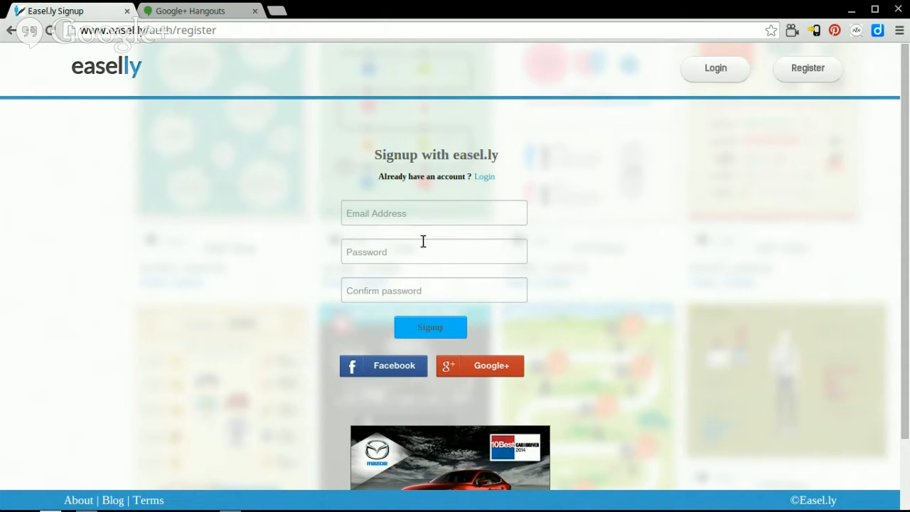
left_click(481, 178)
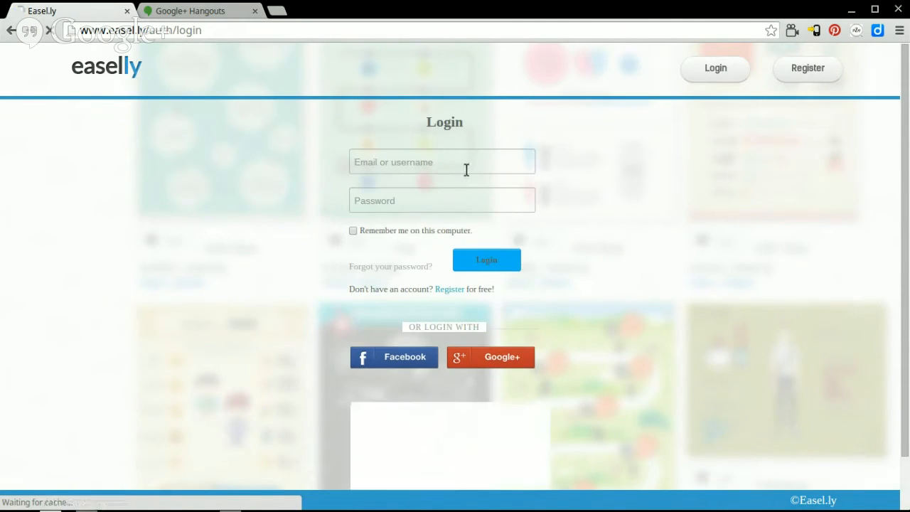
left_click(466, 169)
type("ca")
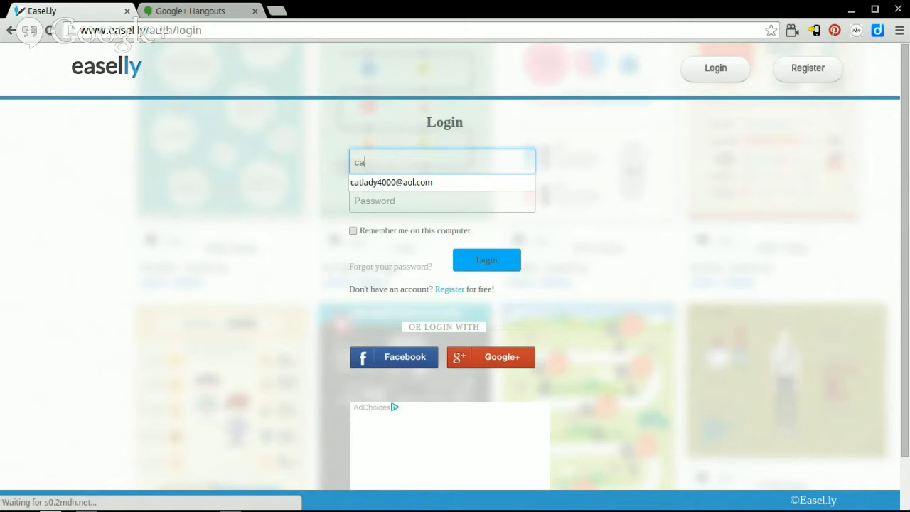
type("t")
key("Down")
key("Tab")
type("*")
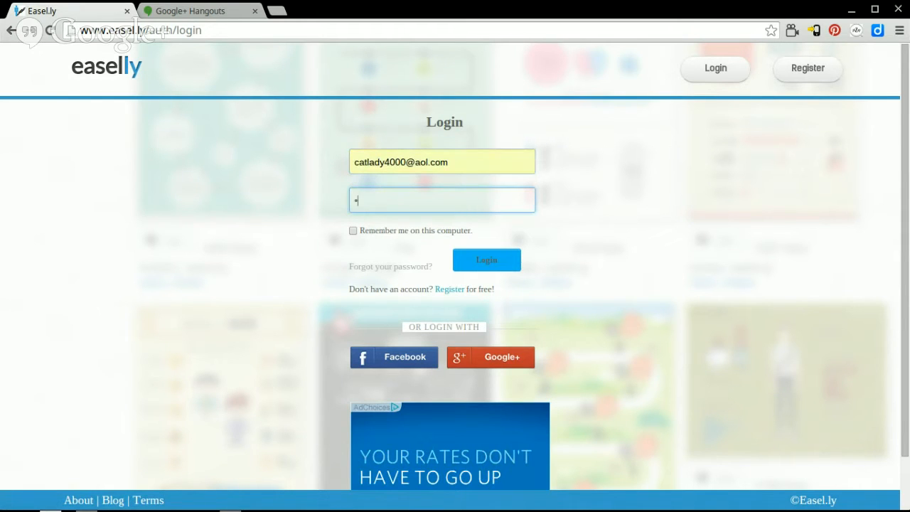
type("******")
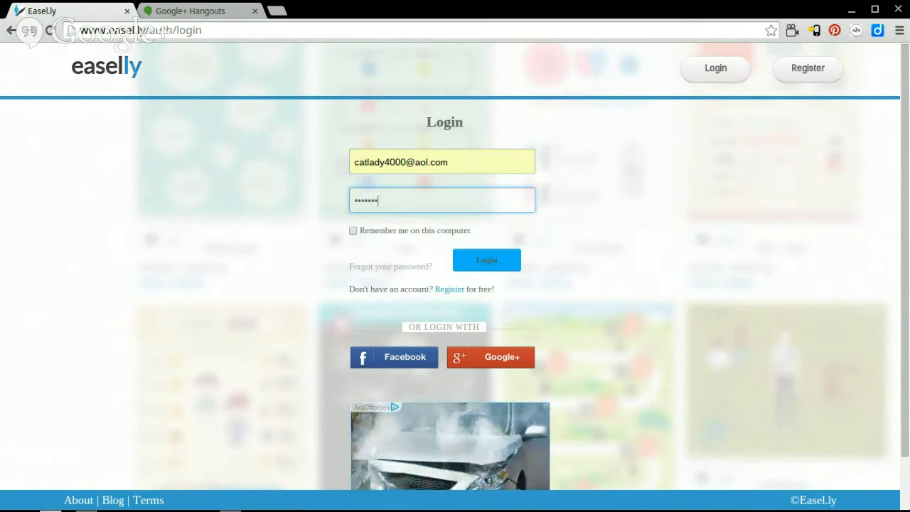
key("Return")
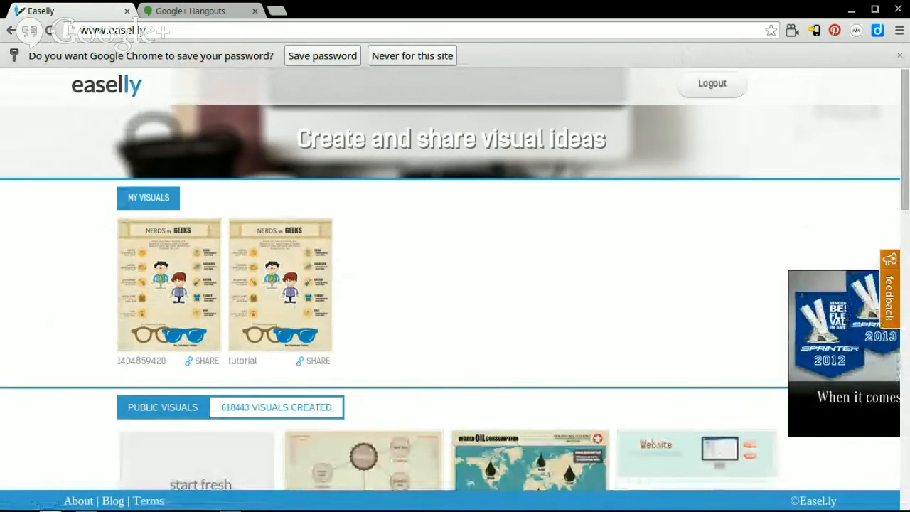
Open the "Nerds vs Geeks" template from the public visuals for editing.
scroll(466, 172, "down", 2)
scroll(466, 177, "down", 2)
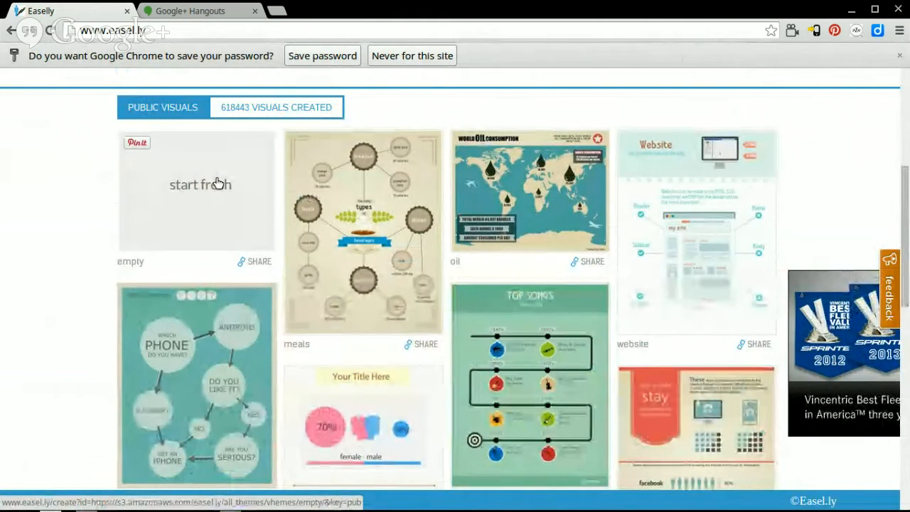
scroll(217, 183, "down", 1)
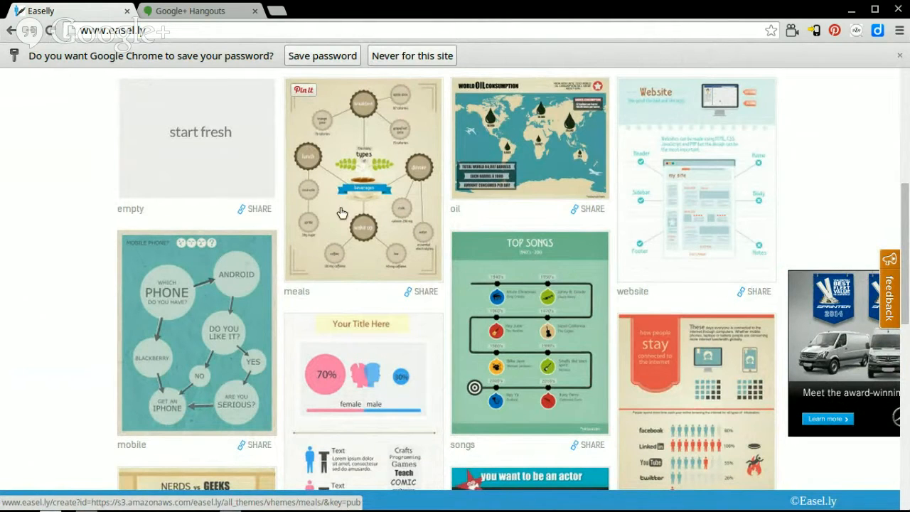
scroll(342, 214, "down", 1)
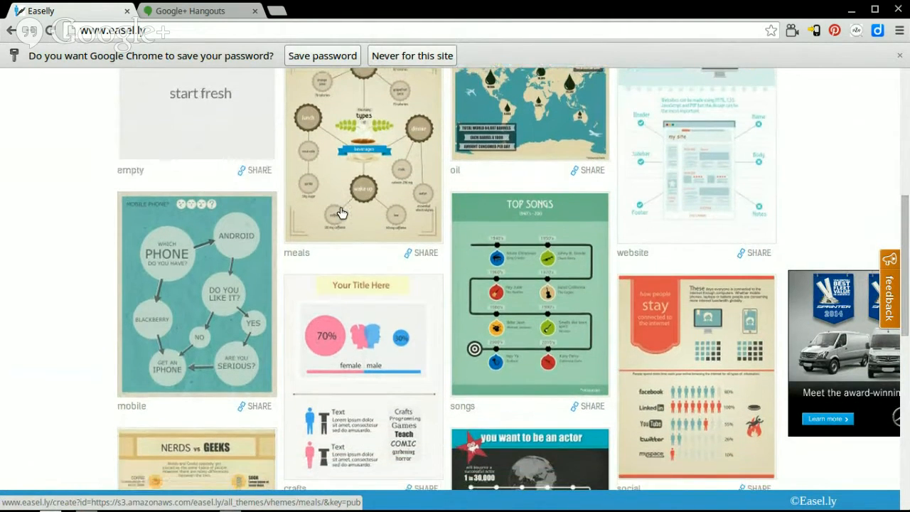
scroll(341, 213, "down", 3)
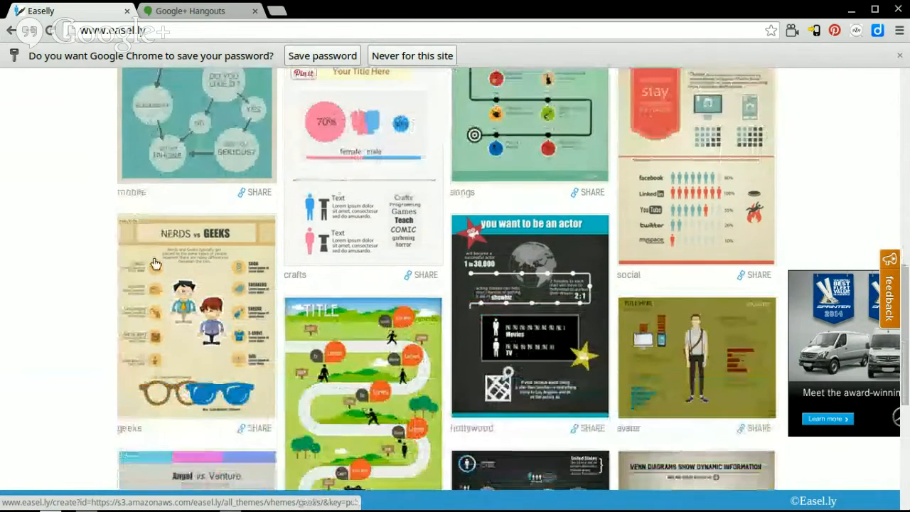
left_click(176, 349)
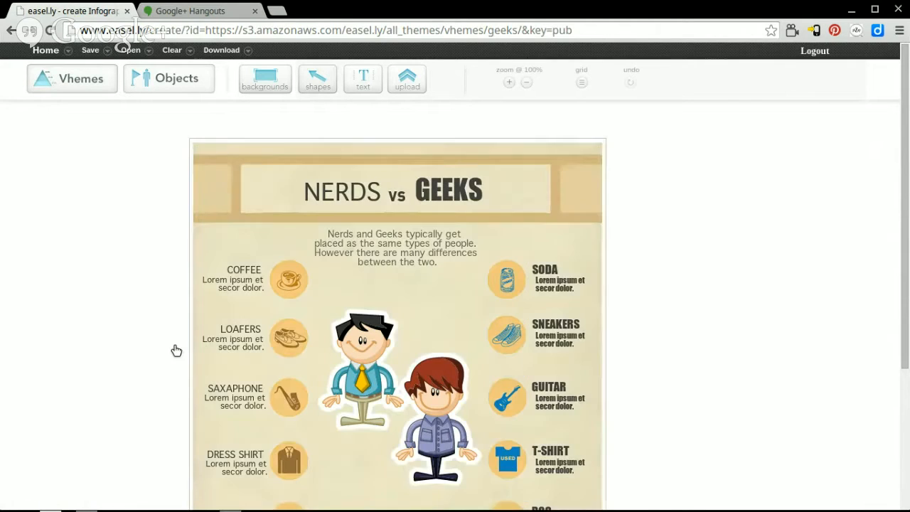
Replace the infographic's background with the aged grey-beige paper texture.
scroll(176, 350, "down", 1)
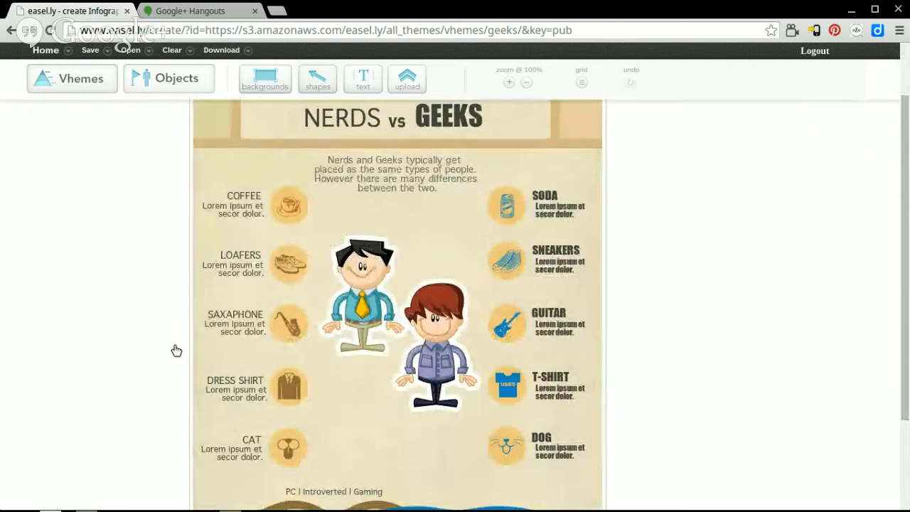
scroll(457, 337, "up", 1)
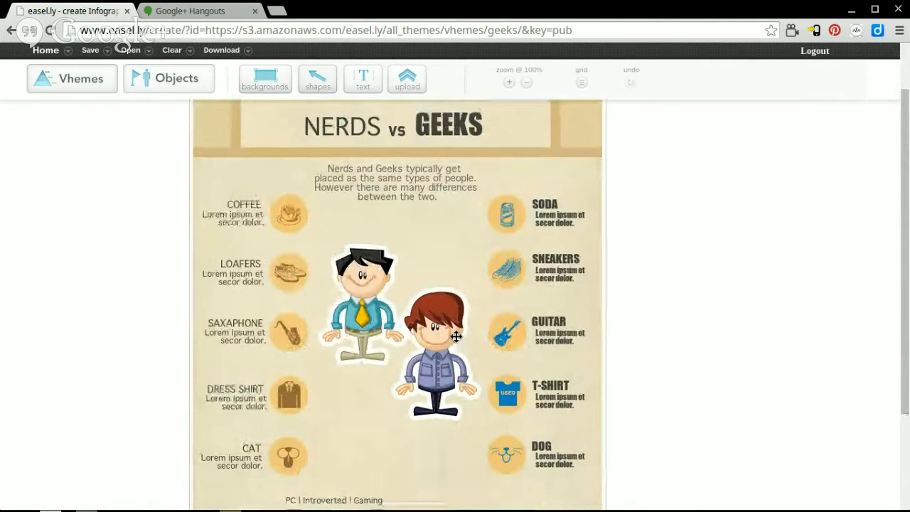
scroll(456, 337, "down", 1)
scroll(456, 337, "down", 1)
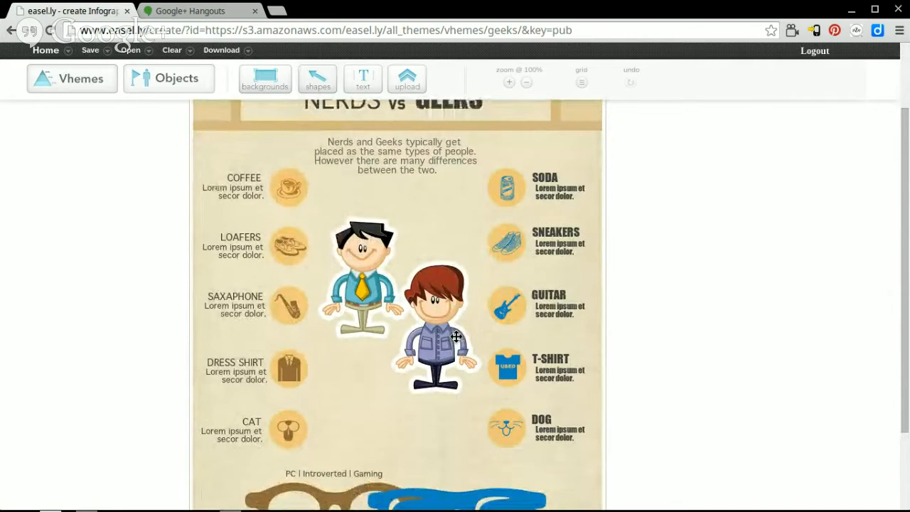
scroll(456, 336, "up", 1)
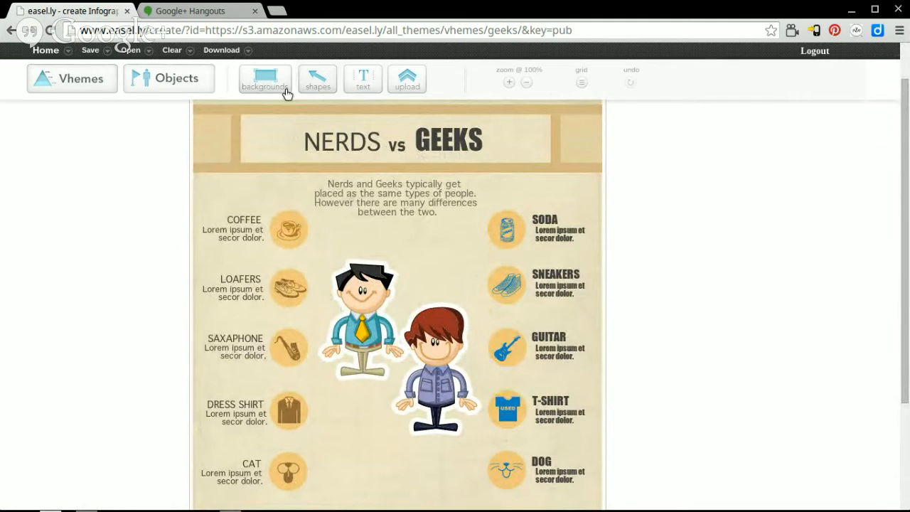
left_click(264, 84)
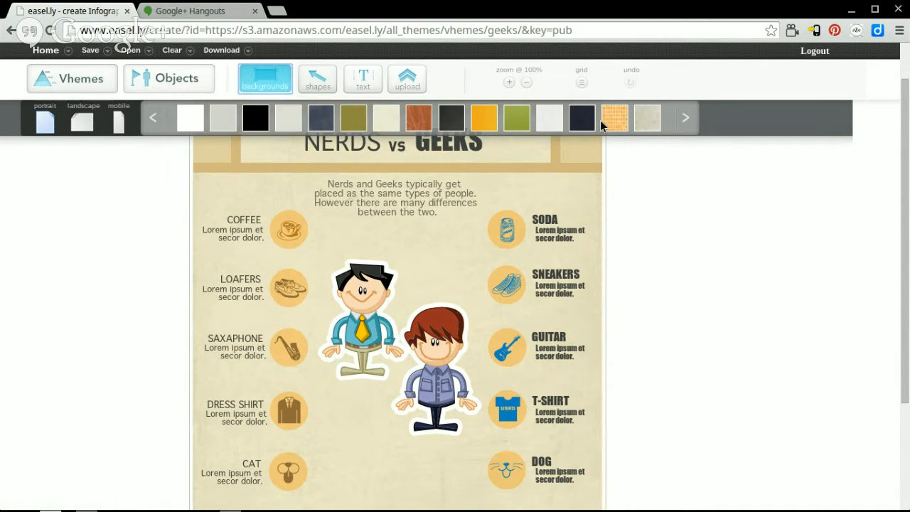
left_click_drag(607, 129, 444, 282)
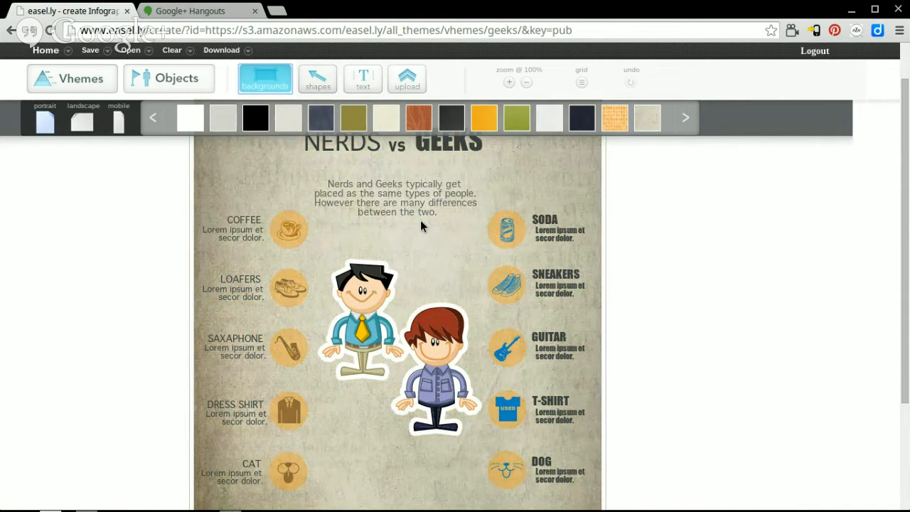
left_click(415, 245)
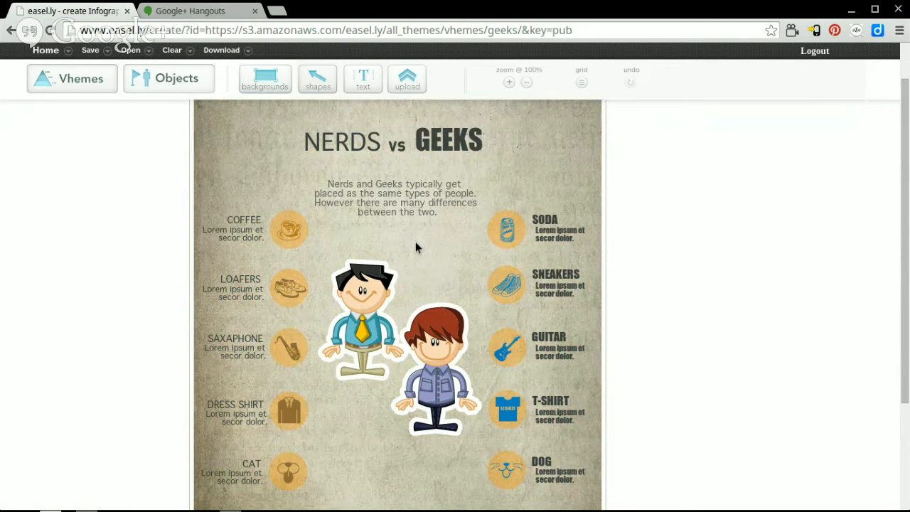
Change the title word "GEEKS" to "Gatsby".
double_click(456, 140)
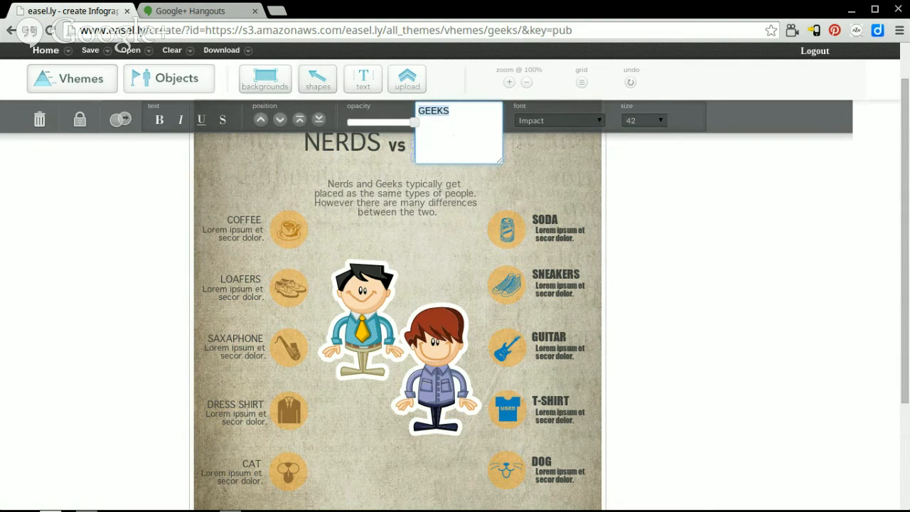
type("Gatsby")
left_click(366, 260)
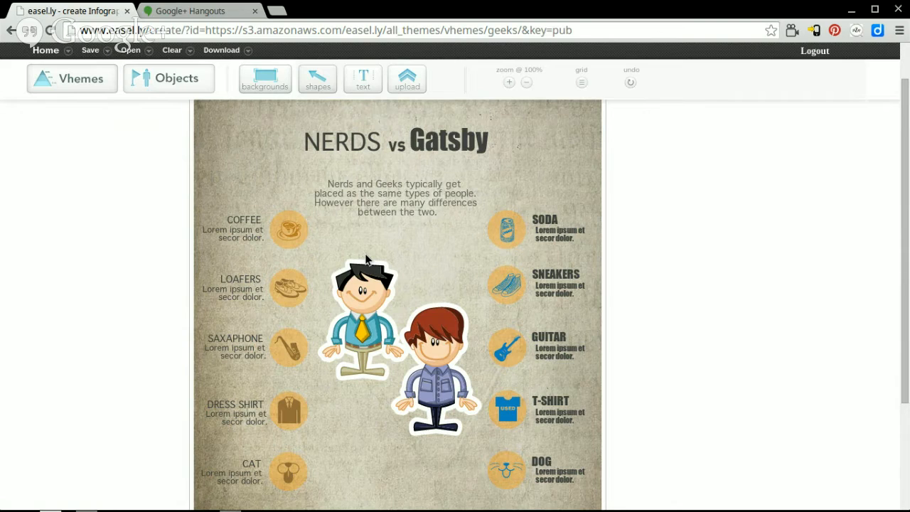
Show the grid and move the title words "Gatsby" and "NERDS" down and apart, lined up at the same height.
left_click(444, 140)
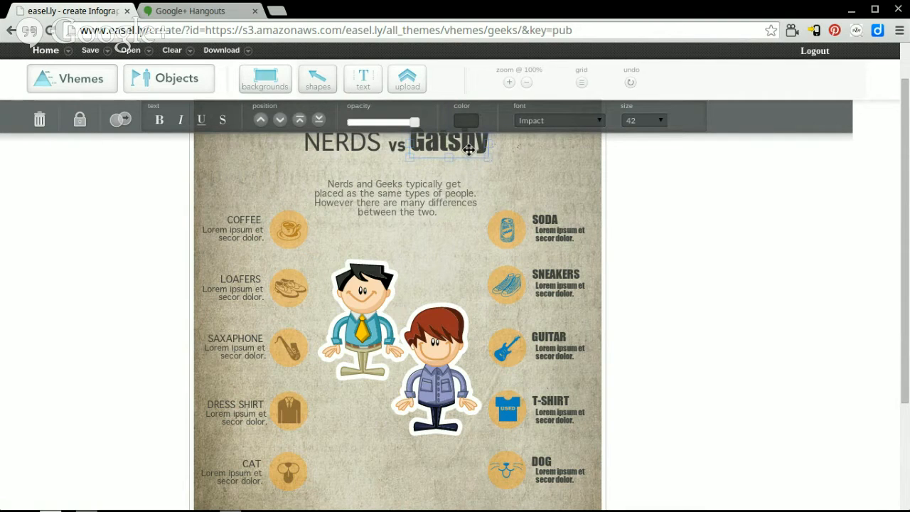
mouse_move(469, 151)
left_mouse_down()
mouse_move(521, 177)
mouse_move(464, 168)
left_mouse_up()
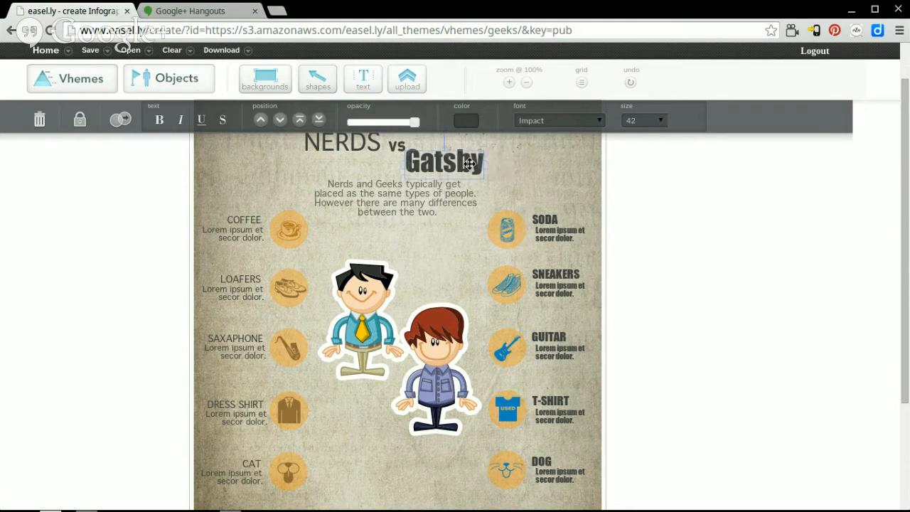
left_click(581, 84)
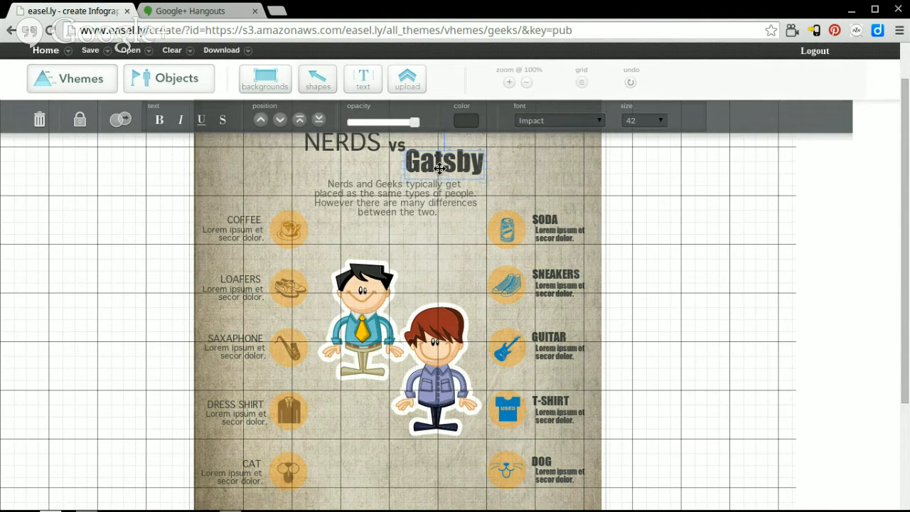
left_click_drag(432, 170, 453, 167)
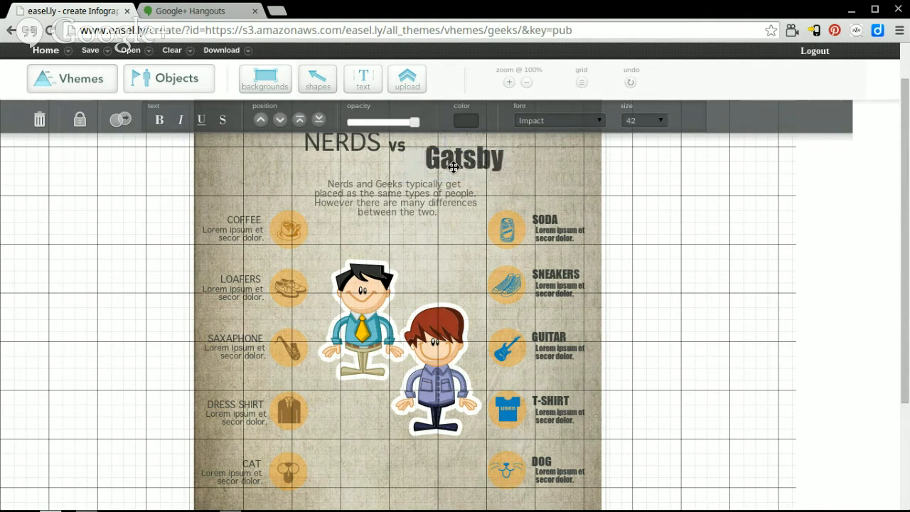
left_click(350, 147)
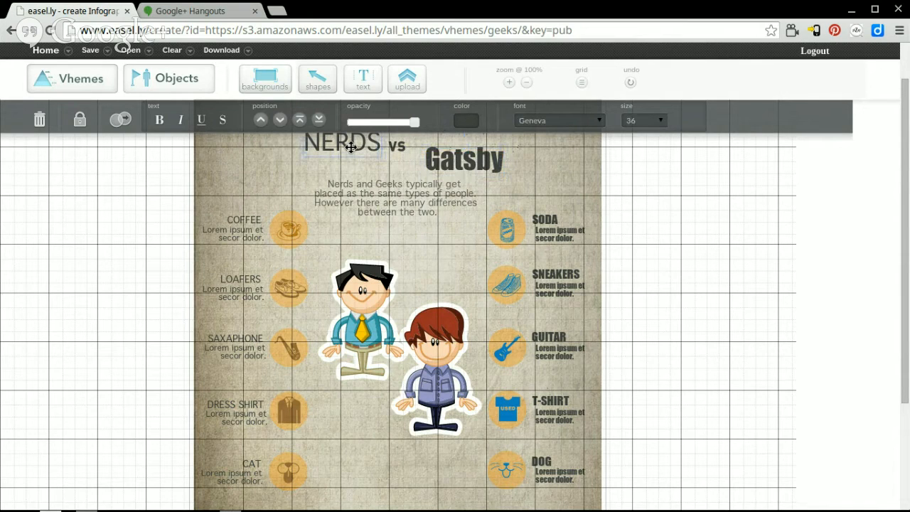
left_click_drag(350, 147, 342, 167)
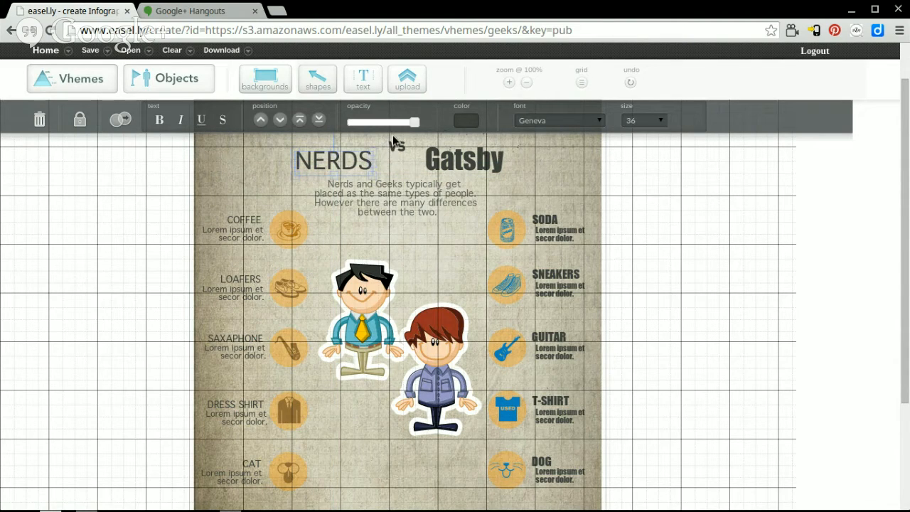
Change the title word "NERDS" to "Tom".
double_click(322, 162)
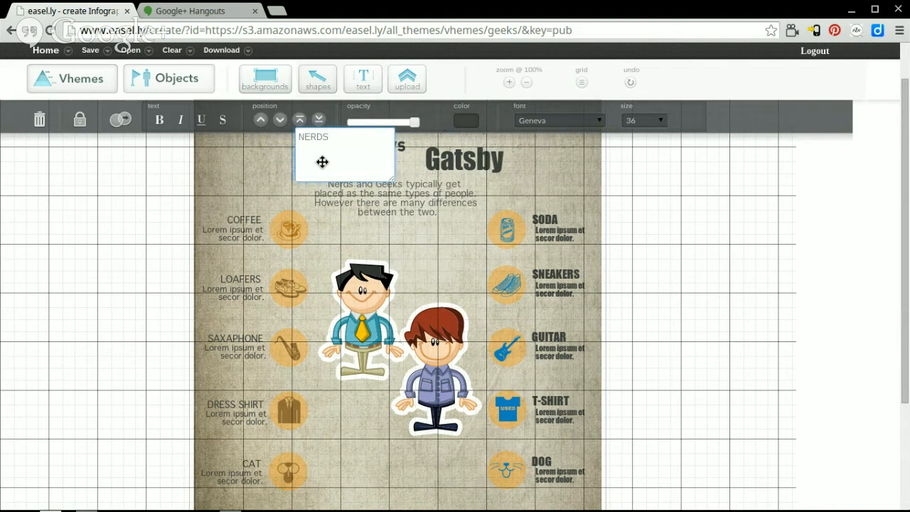
key("ctrl+a")
type("Tom")
left_click(386, 240)
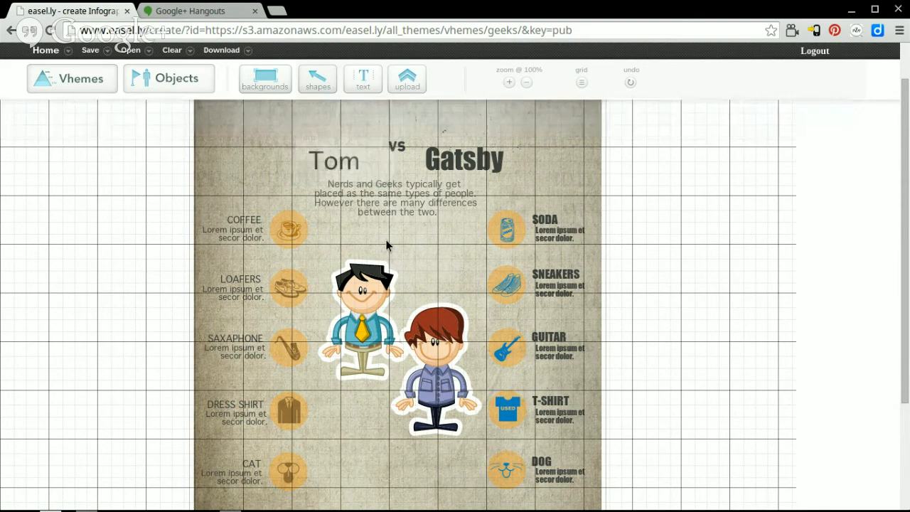
Color the title word "Gatsby" bright blue and set its font to Myriad.
left_click(455, 167)
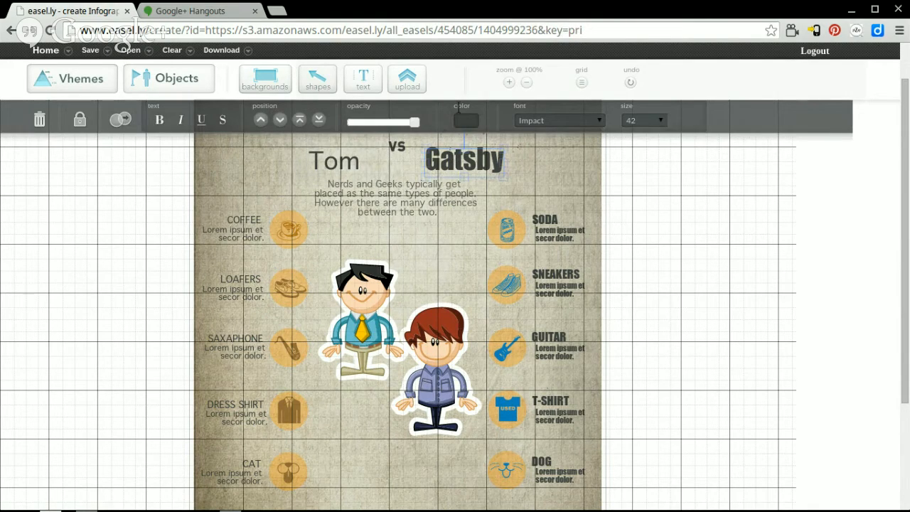
left_click(459, 126)
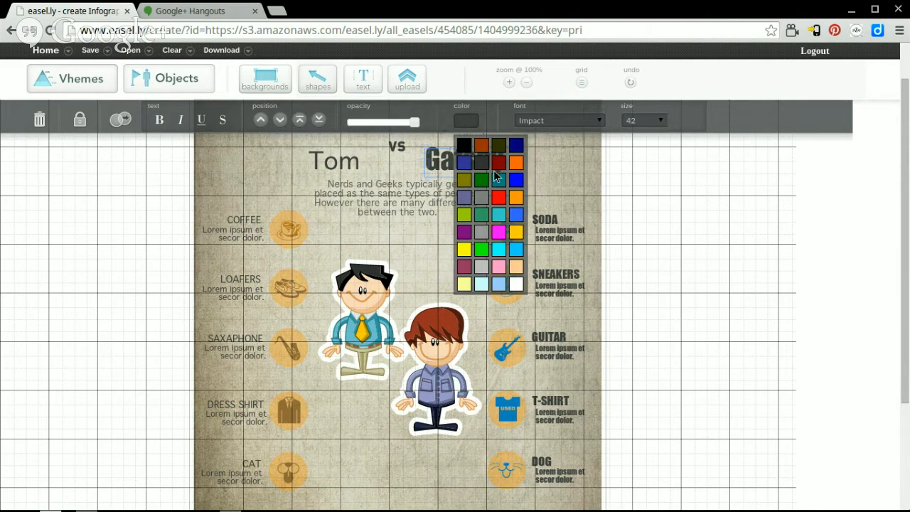
left_click(518, 179)
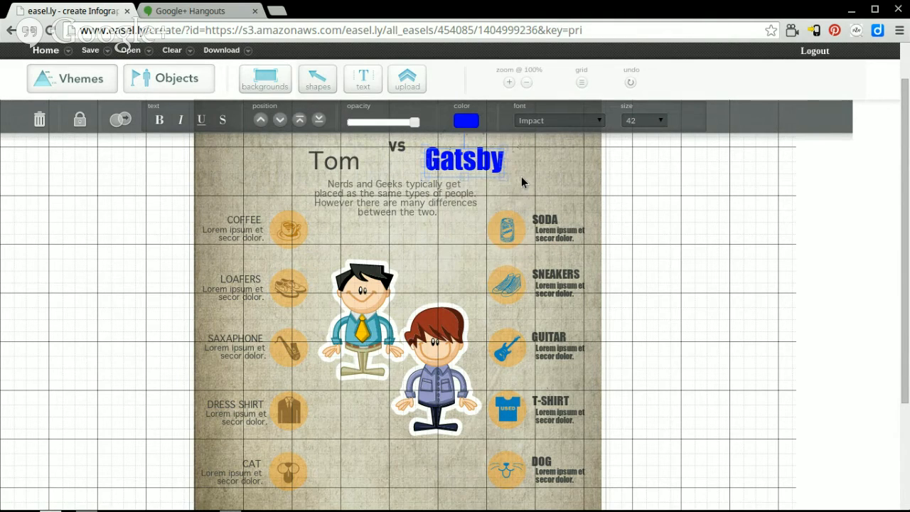
left_click(544, 123)
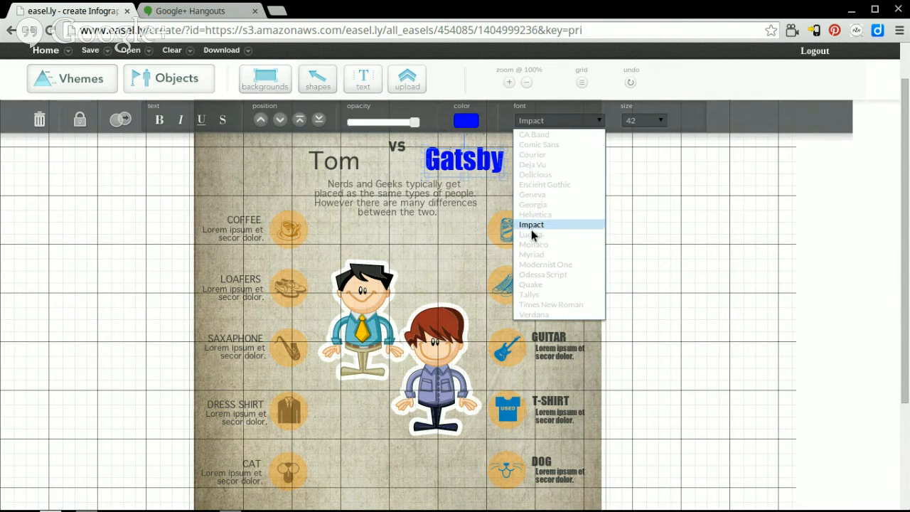
left_click(532, 255)
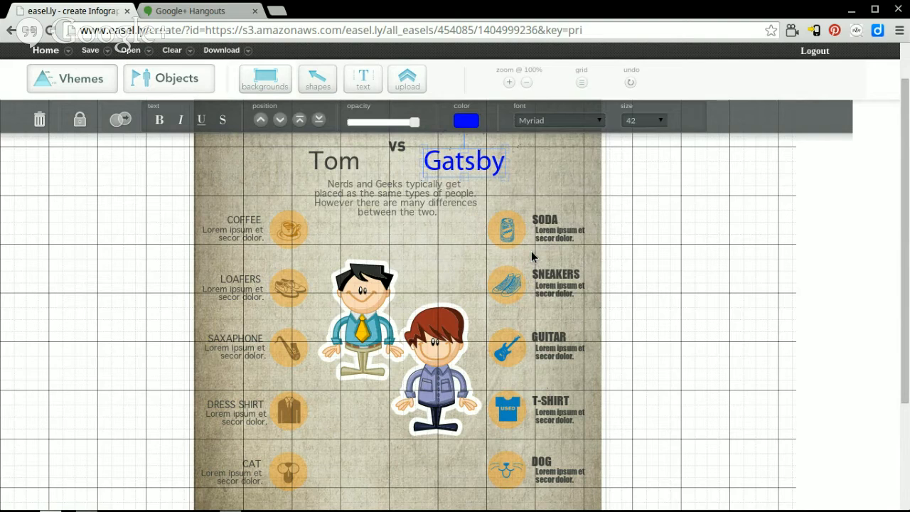
Set the "Gatsby" title to size 62 and give it a shadow and an underline.
left_click(636, 117)
left_click(634, 275)
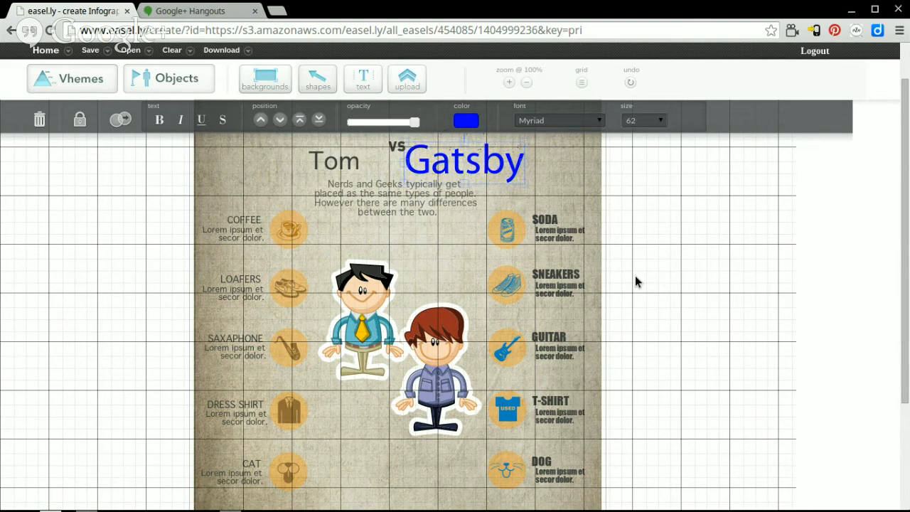
left_click(223, 122)
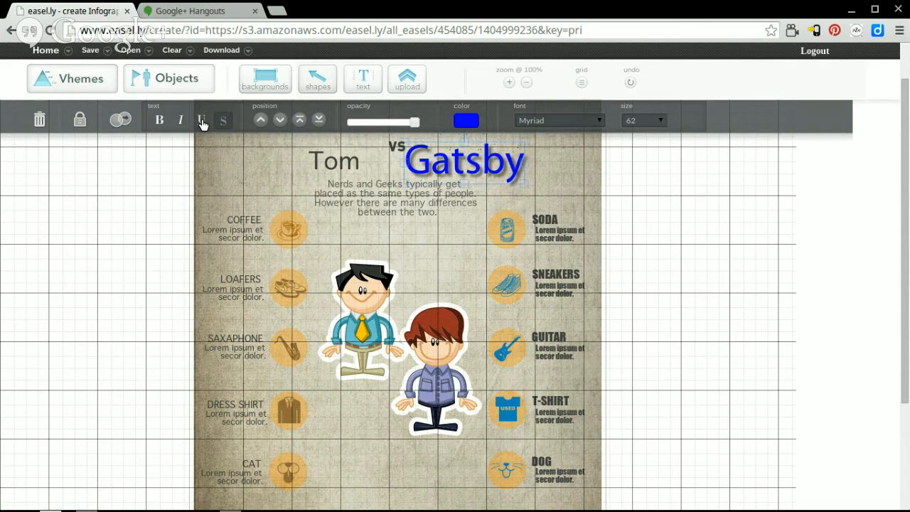
left_click(201, 121)
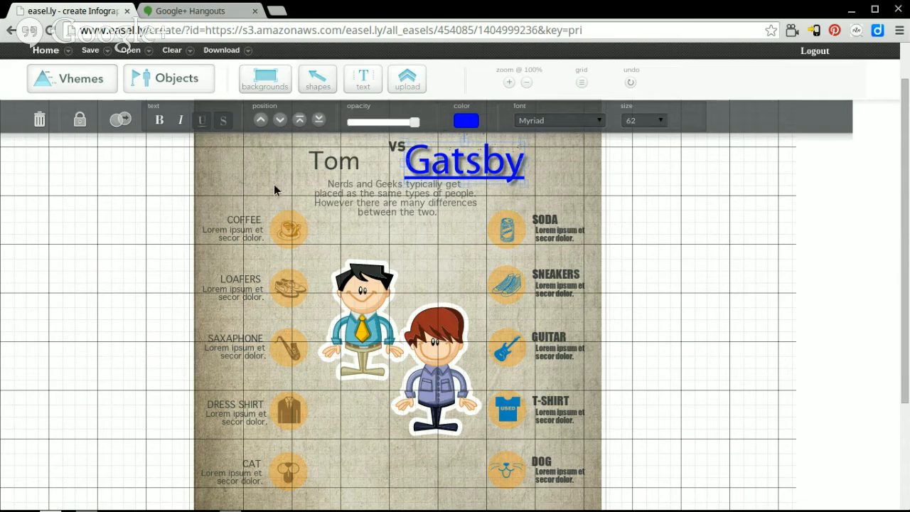
Add a placeholder header text between the intro paragraph and the cartoon figures, and select it.
left_click(366, 83)
double_click(363, 207)
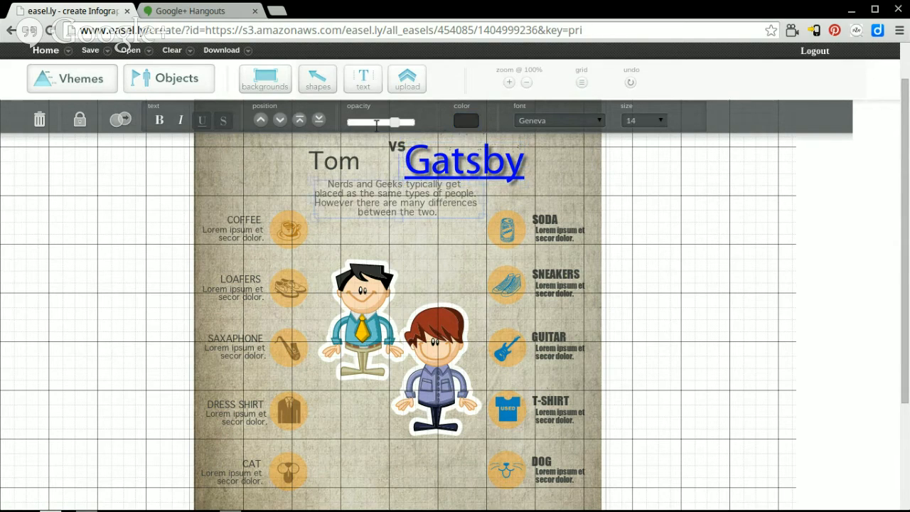
left_click(373, 76)
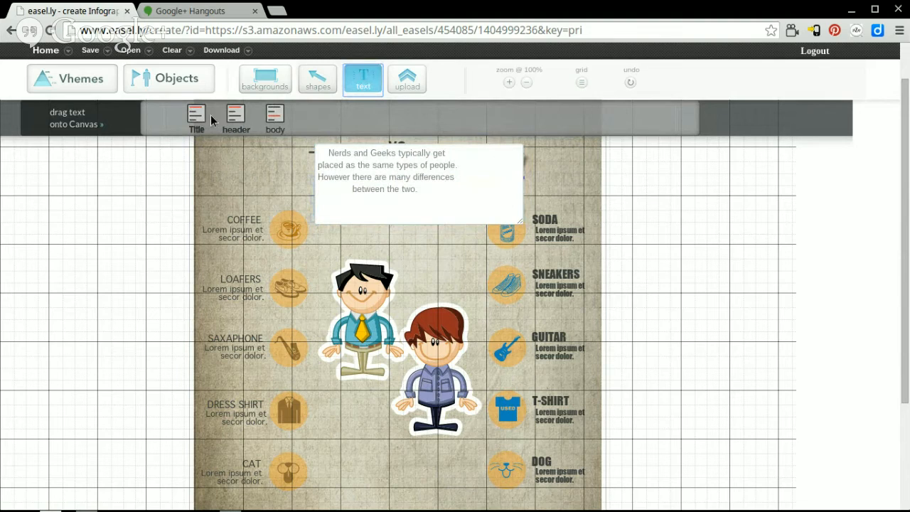
left_click_drag(235, 122, 399, 252)
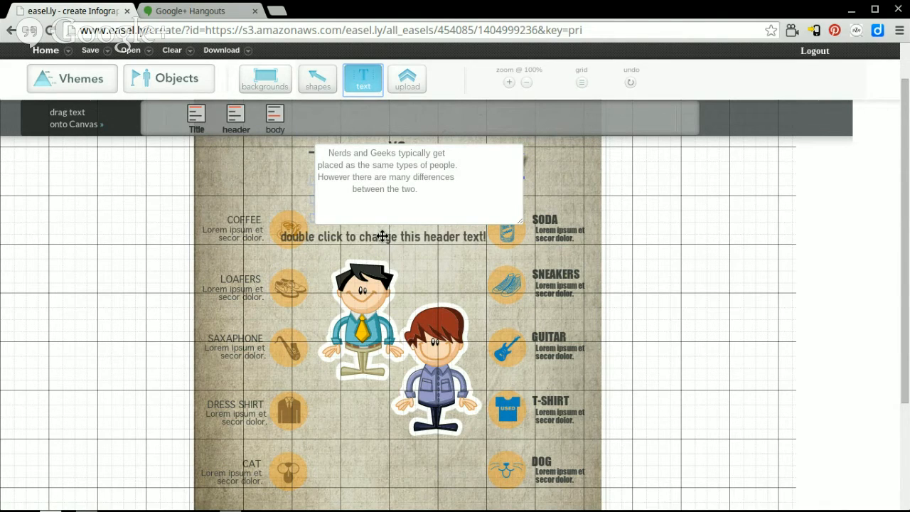
left_click(382, 236)
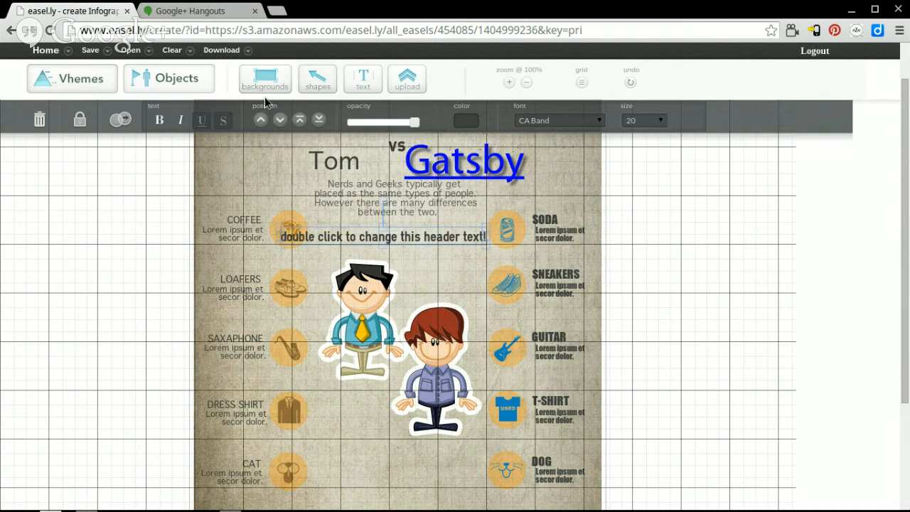
Add a triangle shape below the cartoon man with the tie.
left_click(317, 93)
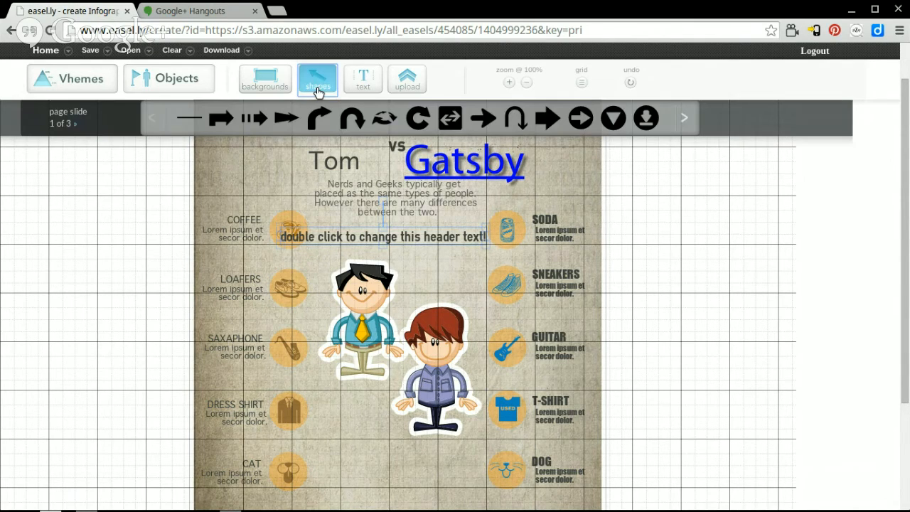
left_click(685, 121)
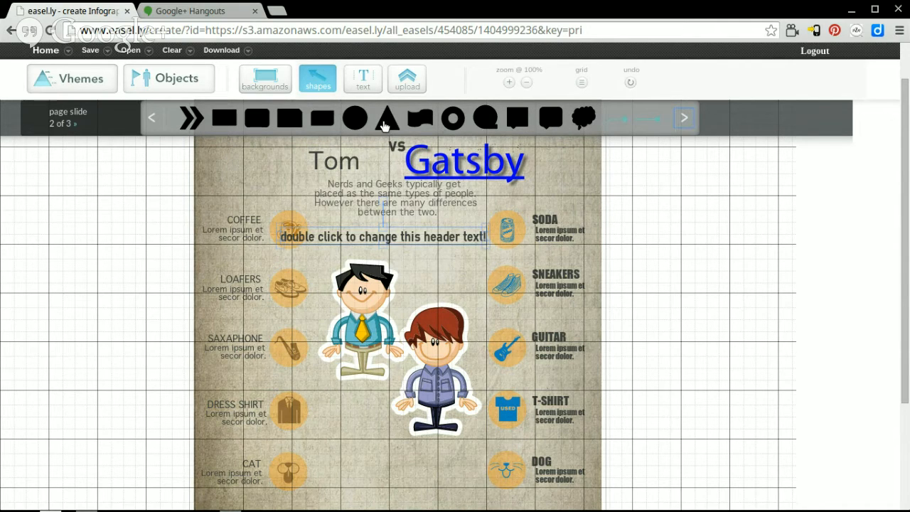
left_click_drag(384, 126, 358, 435)
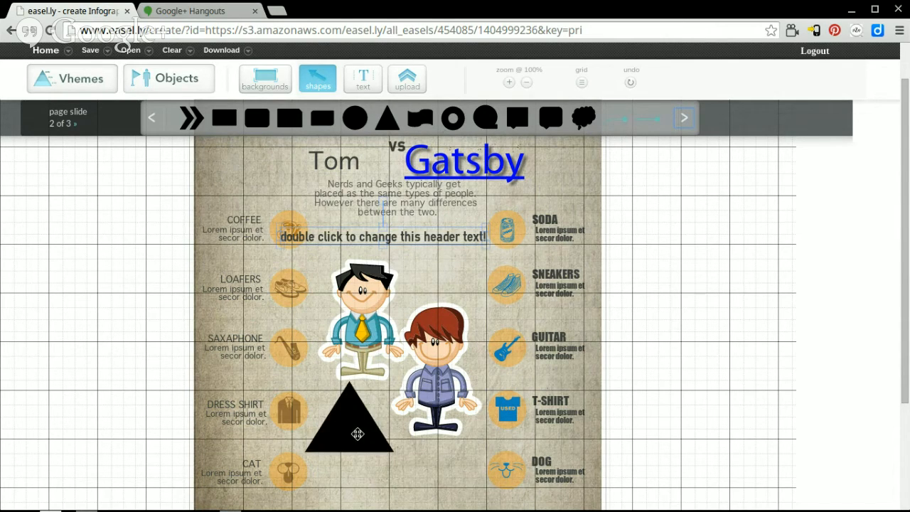
Color the triangle orange and reduce its opacity to about a third.
left_click(358, 433)
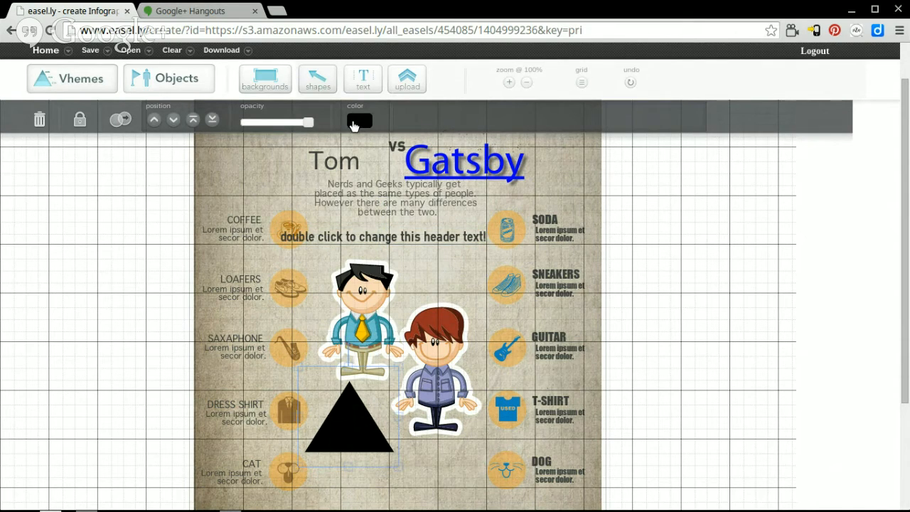
left_click(353, 125)
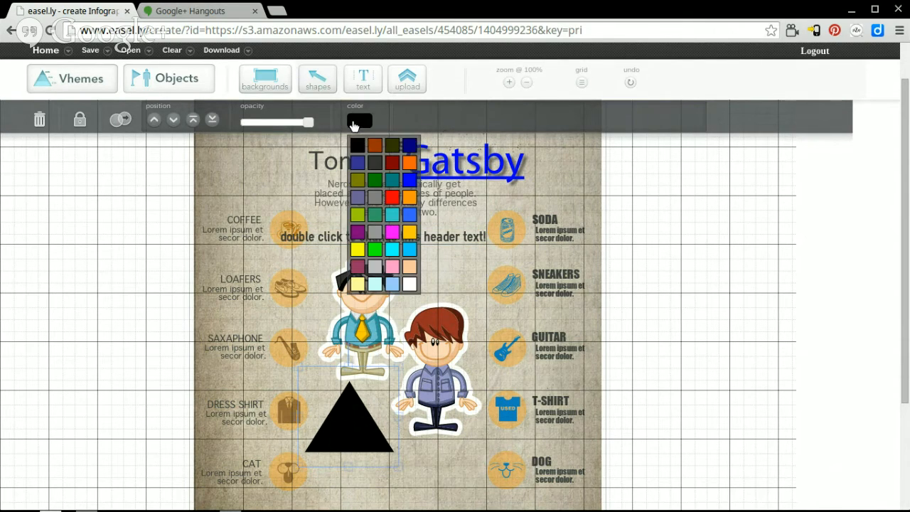
left_click(410, 164)
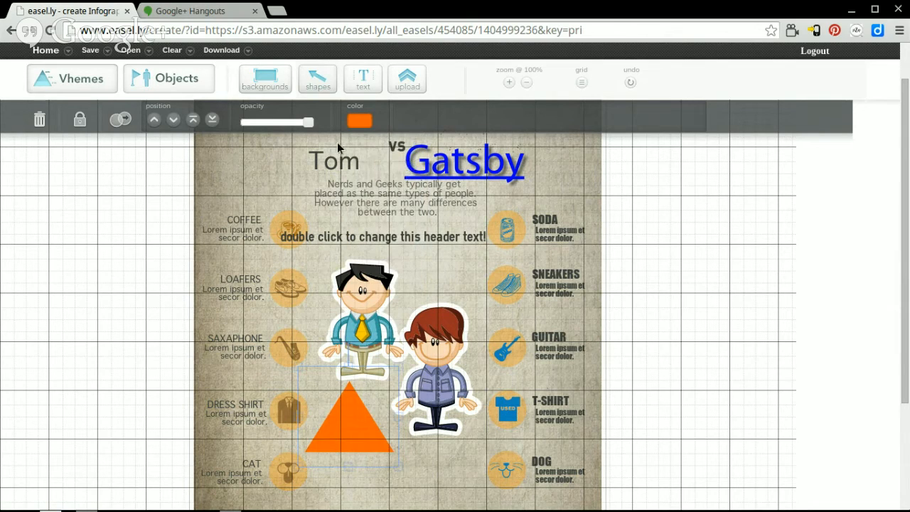
left_click_drag(308, 122, 263, 122)
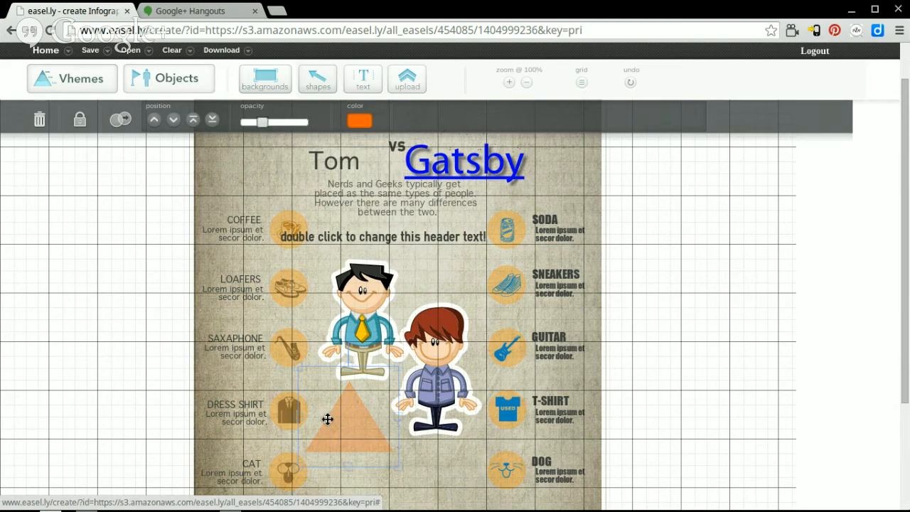
Move the triangle onto the man with the tie, send it to the back, and bring it to the front again.
left_click_drag(337, 430, 349, 303)
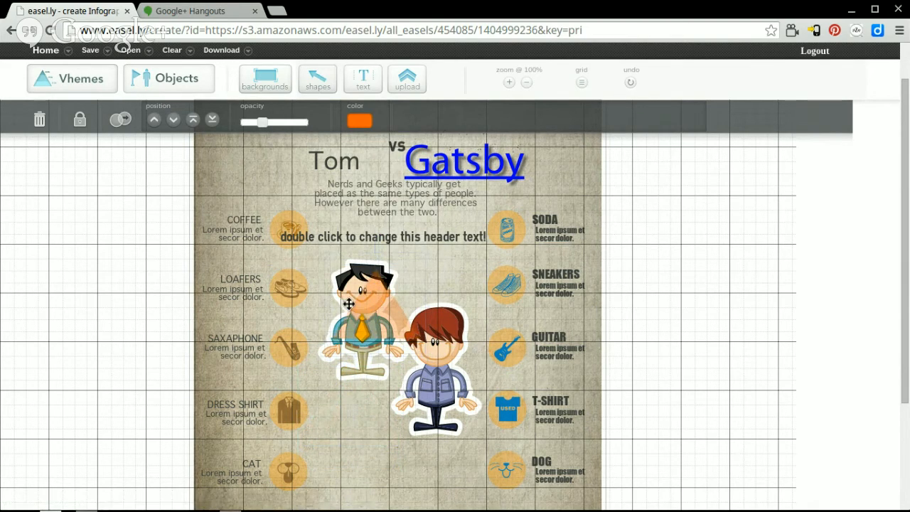
left_click(212, 120)
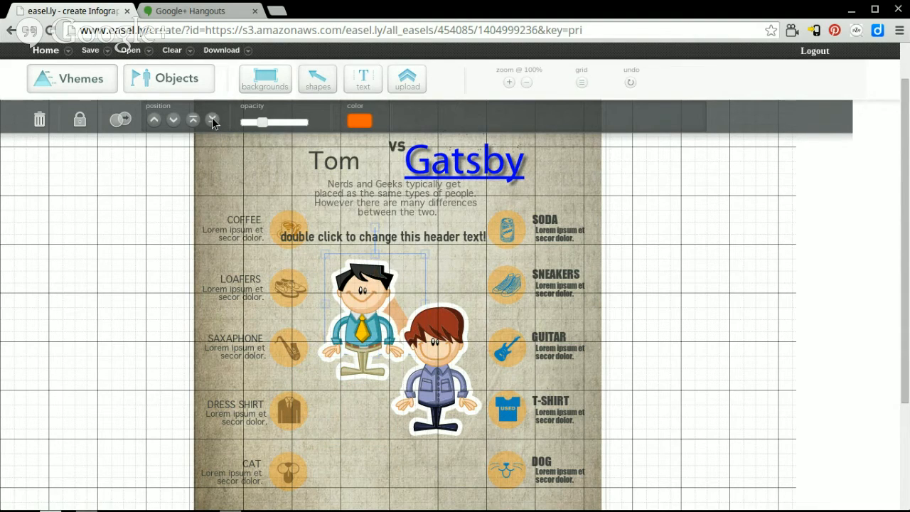
left_click(193, 122)
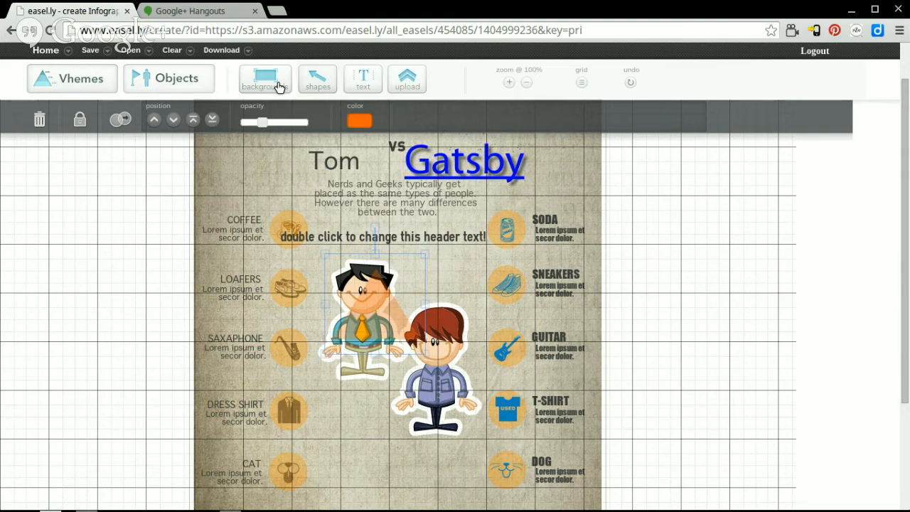
Browse the landmark objects, and place the white bus from the transportation category beside the red-haired figure's face.
left_click(200, 78)
left_click(94, 125)
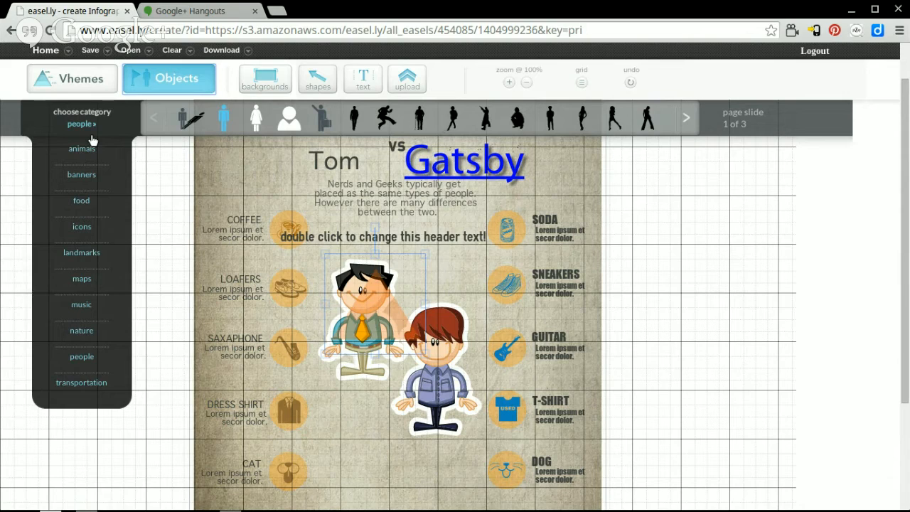
left_click(84, 254)
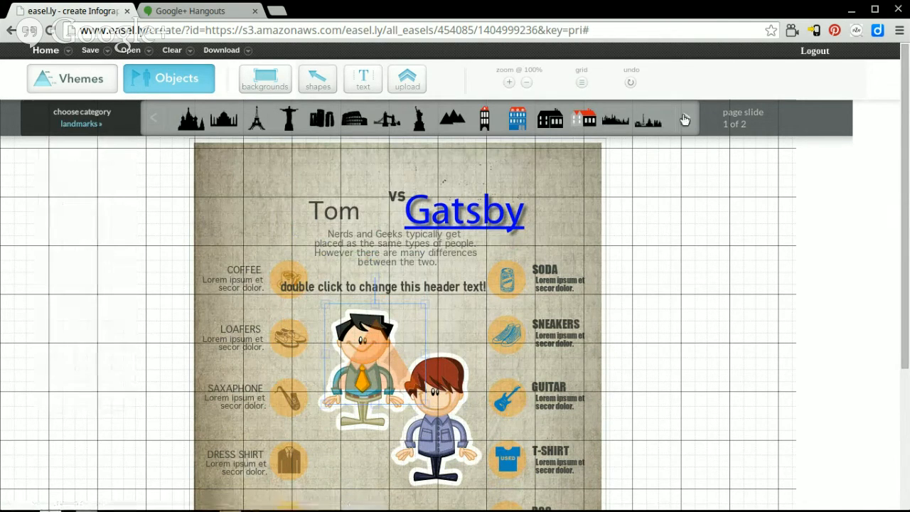
left_click(684, 119)
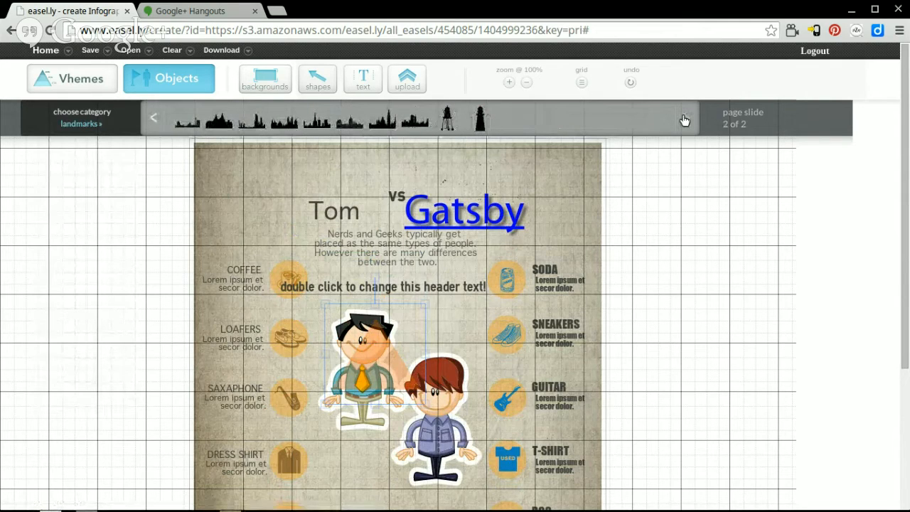
mouse_move(67, 129)
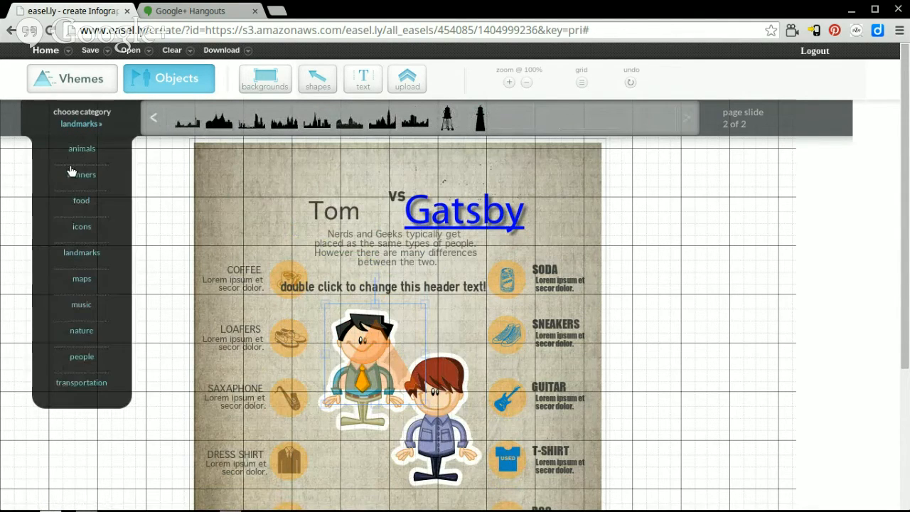
left_click(75, 381)
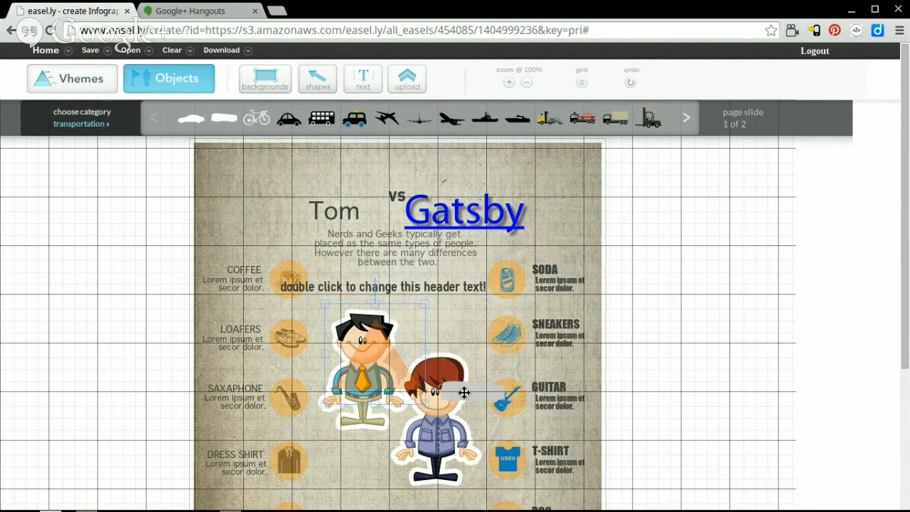
Color the bus bright blue and reduce its opacity slightly.
left_click(464, 392)
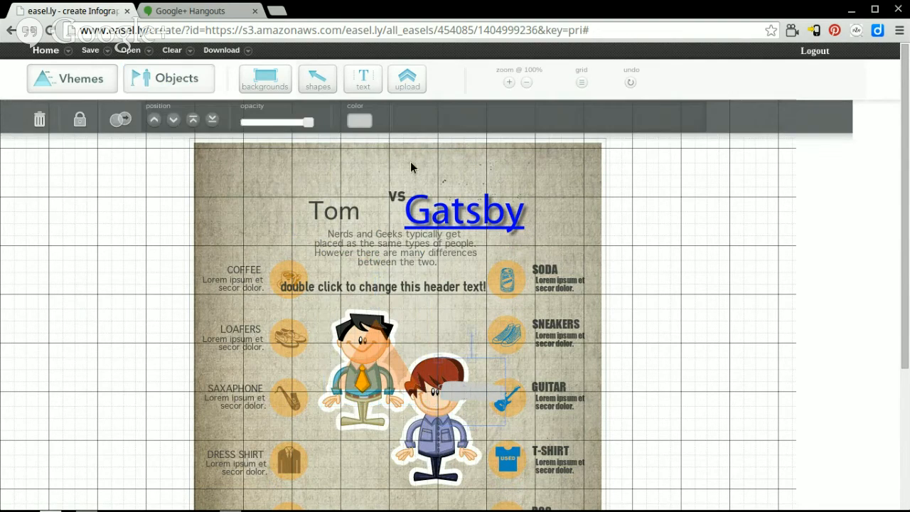
left_click(359, 121)
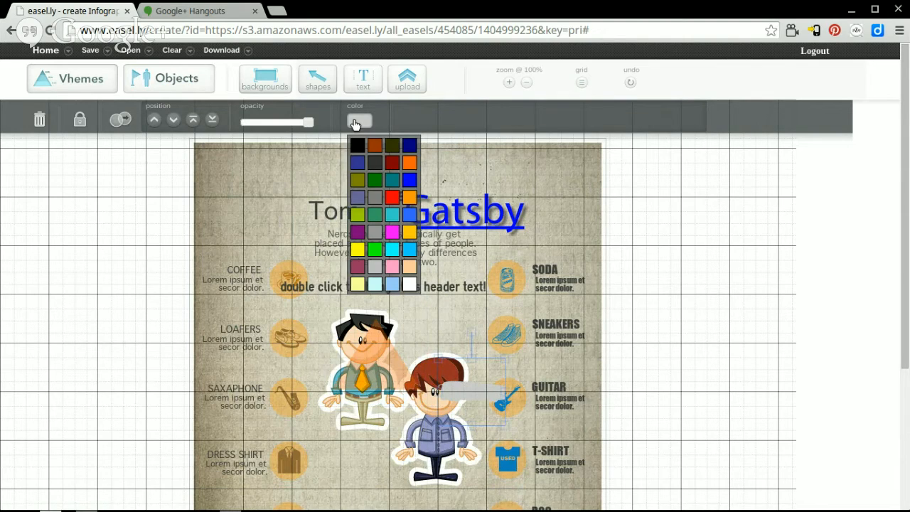
left_click(409, 181)
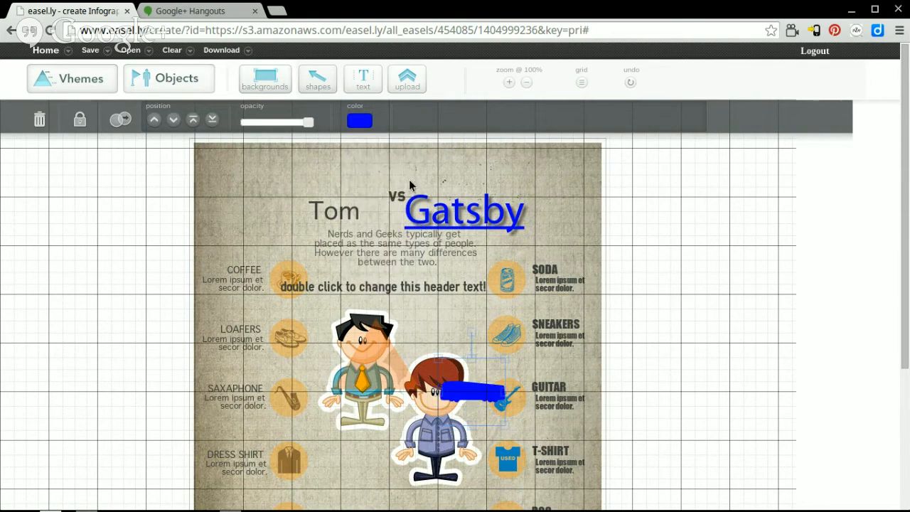
left_click(294, 122)
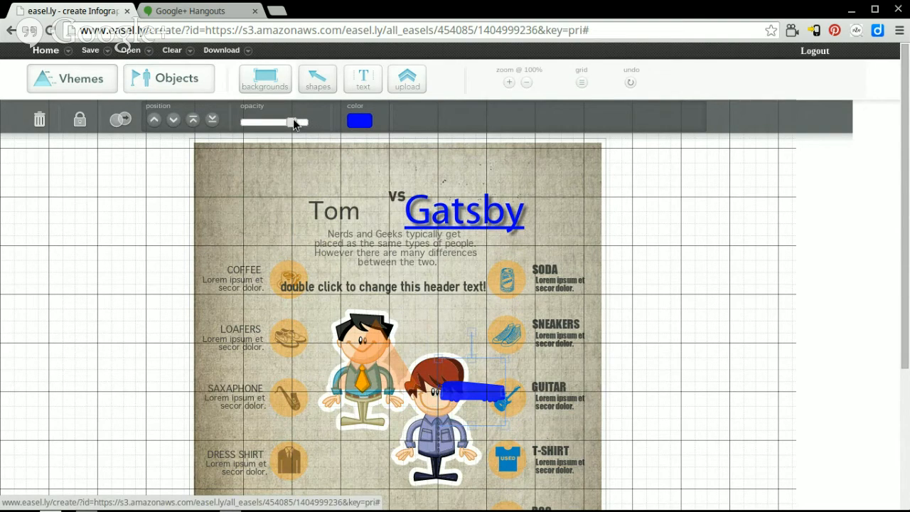
Send the blue bus to the back and duplicate it.
left_click(211, 120)
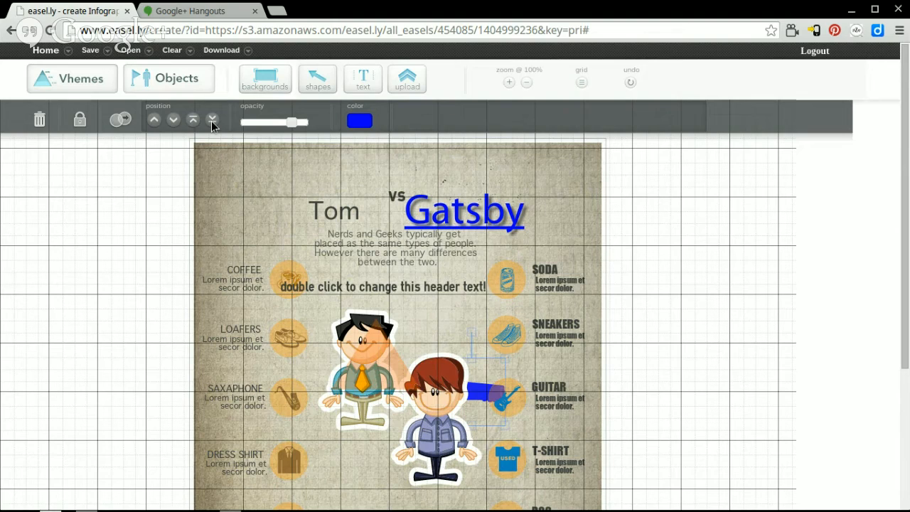
left_click(123, 121)
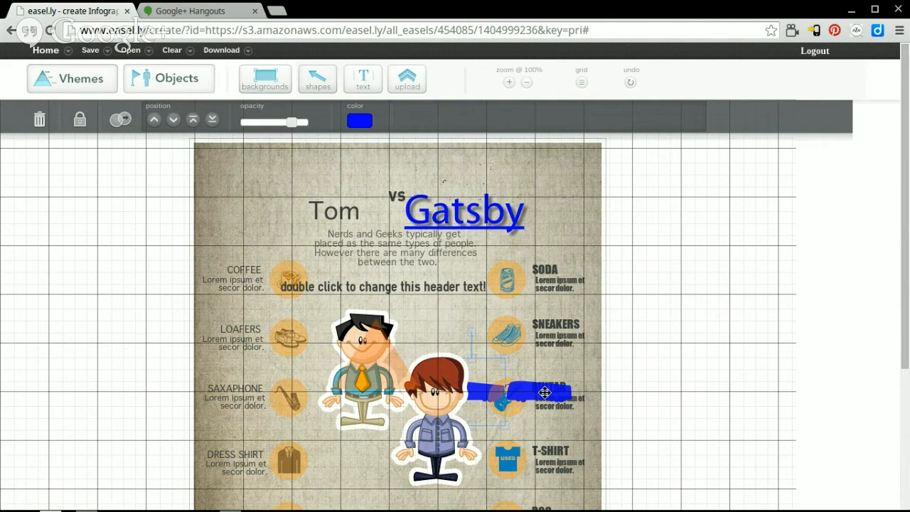
Delete the duplicate blue bus, and save the visual under the name TomGats.
left_click(40, 120)
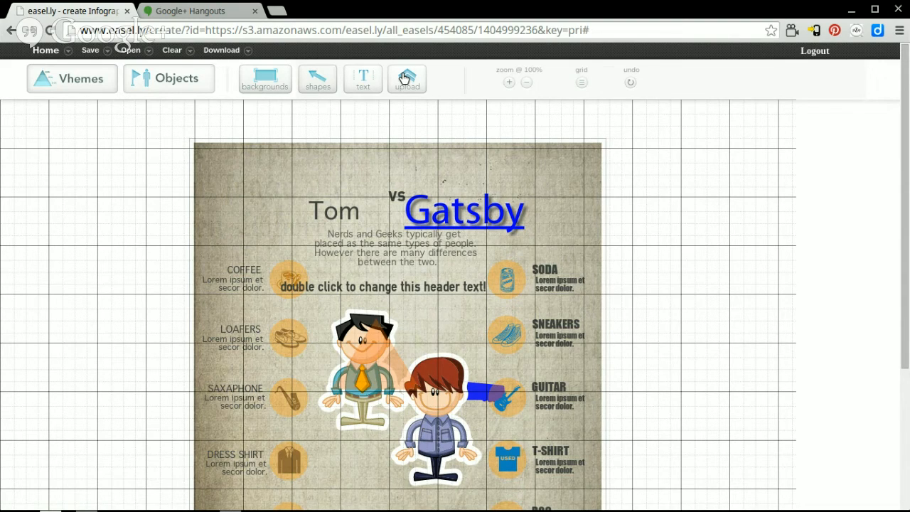
left_click(98, 53)
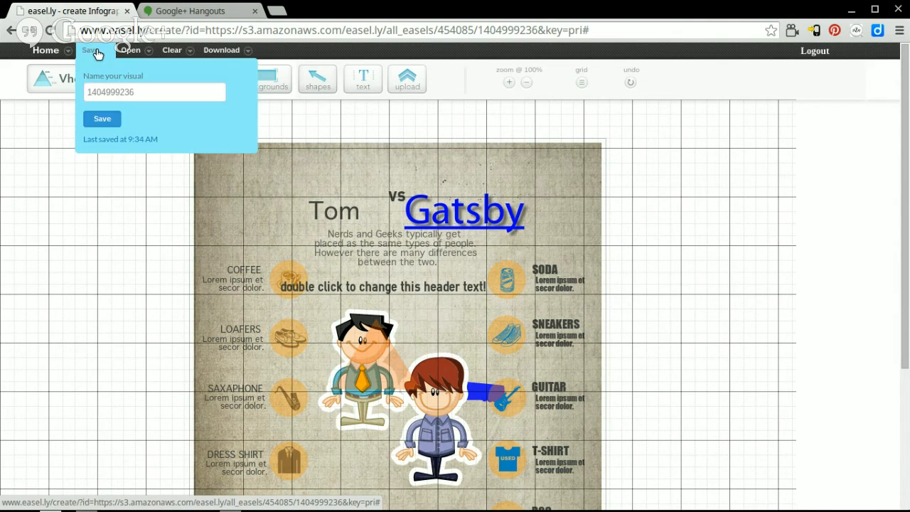
double_click(110, 84)
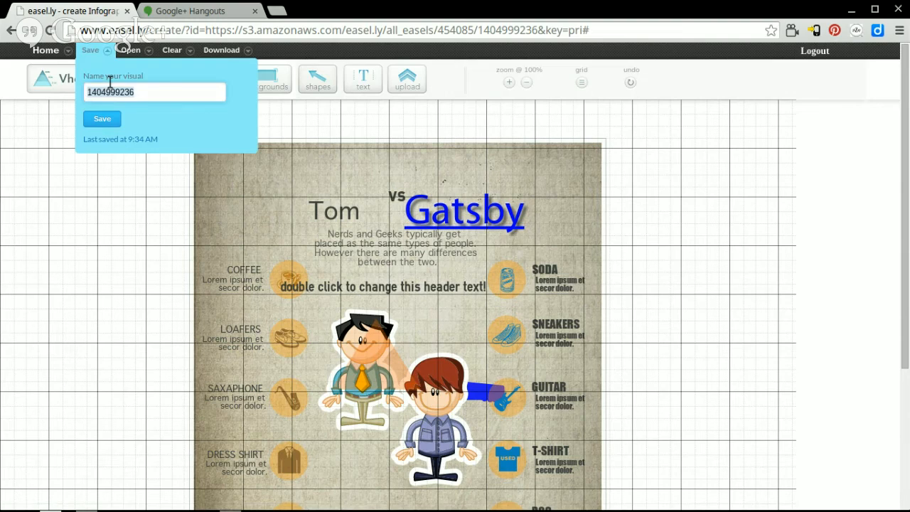
type("TomT")
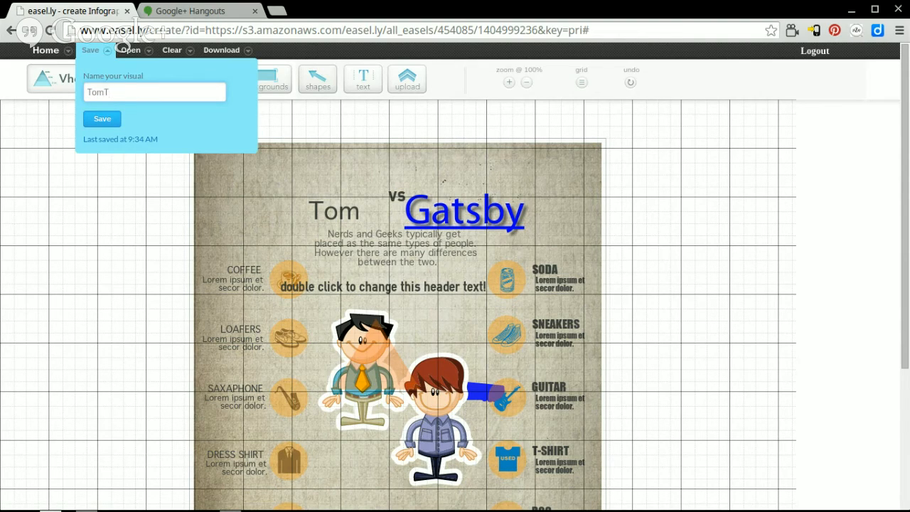
key("BackSpace")
type("Gats")
left_click(97, 117)
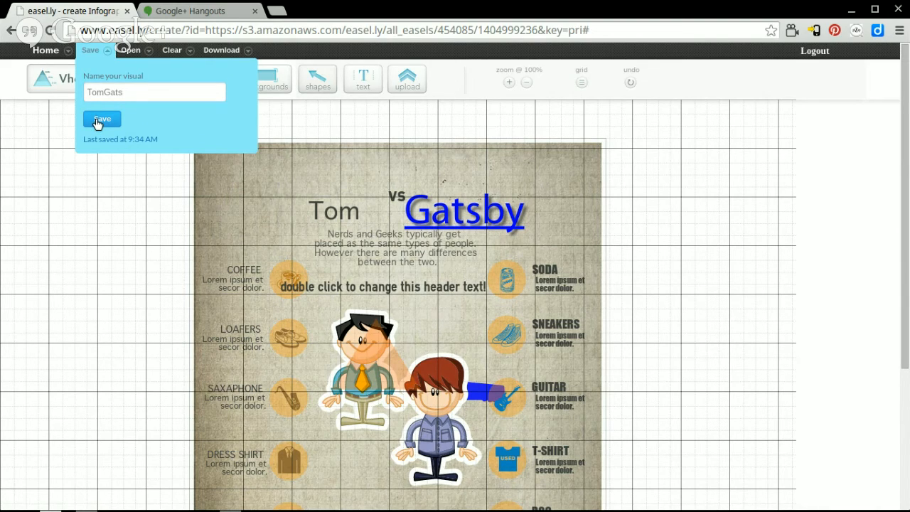
left_click(97, 121)
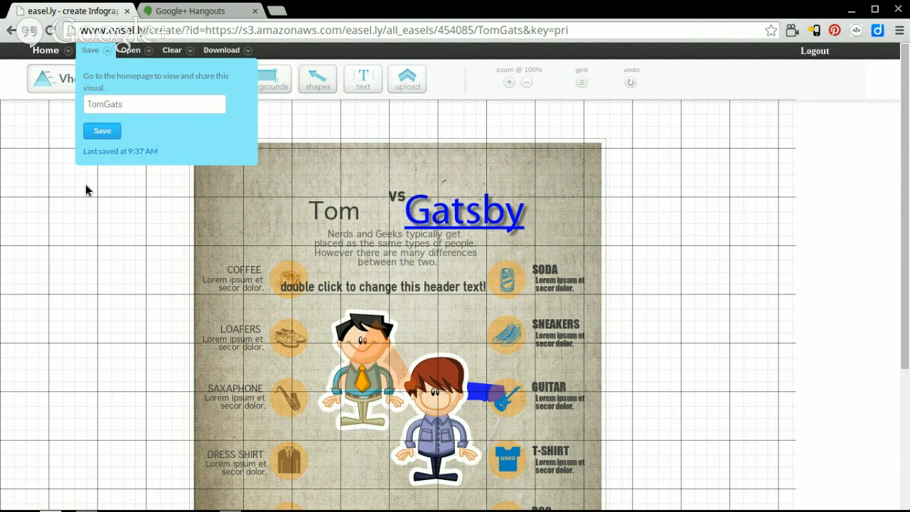
left_click(96, 250)
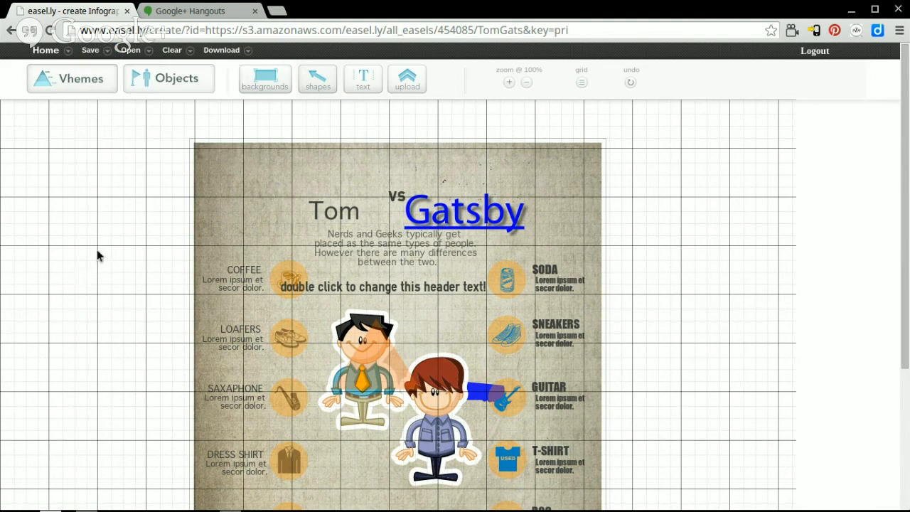
View the options for clearing the canvas and downloading the visual, and return to the site's homepage.
left_click(179, 48)
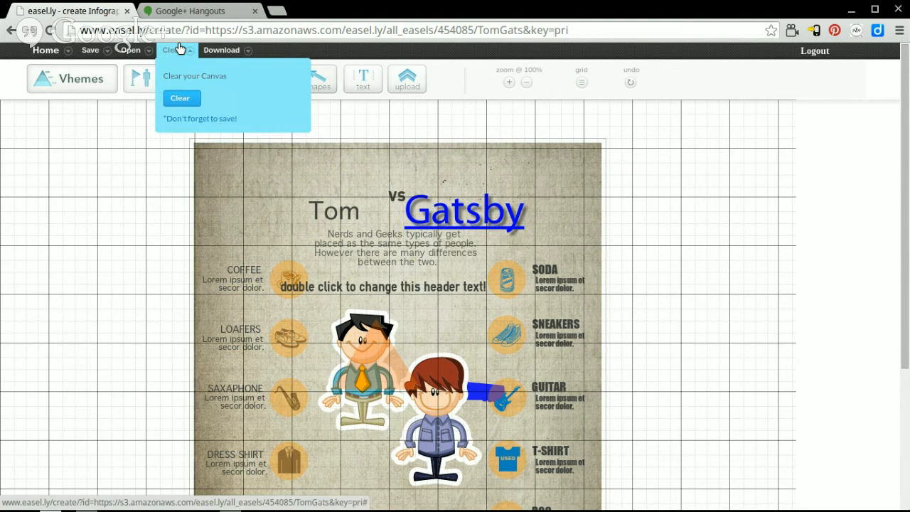
left_click(237, 50)
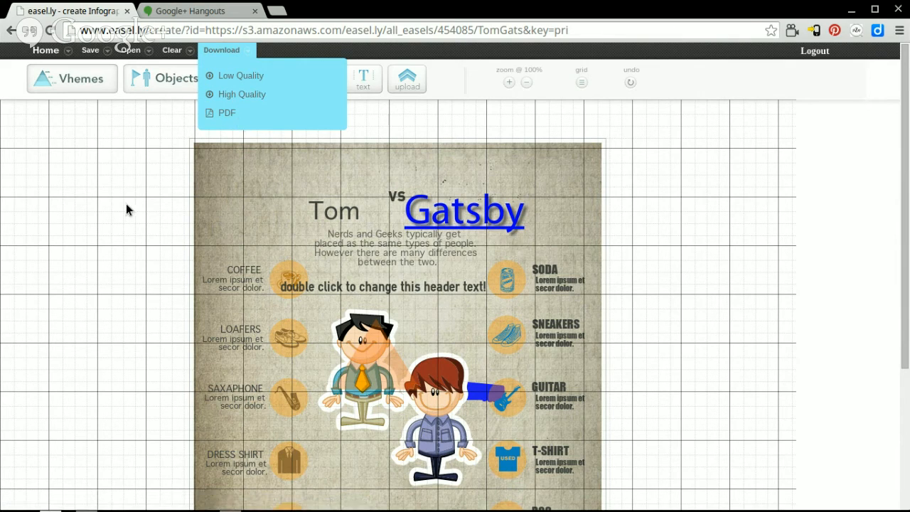
left_click(43, 49)
left_click(44, 98)
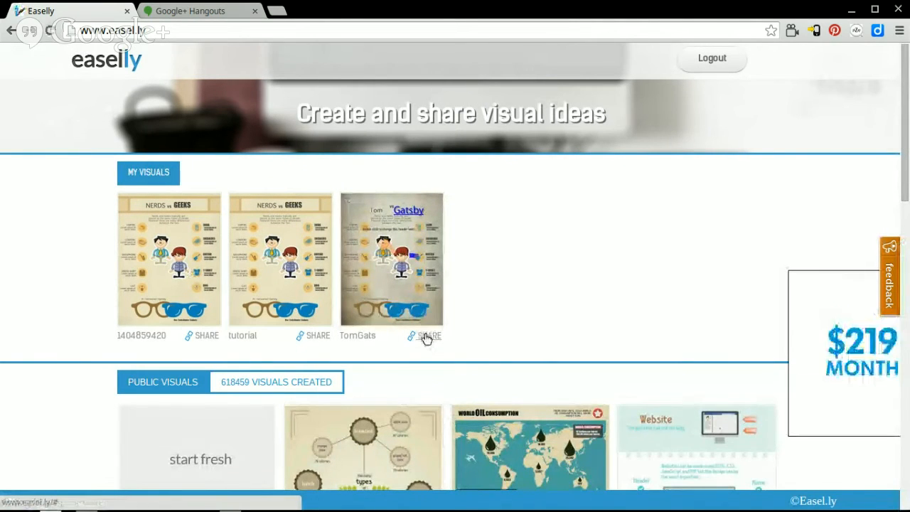
Open the sharing options of the TomGats visual and view the whole infographic in the browser.
left_click(427, 336)
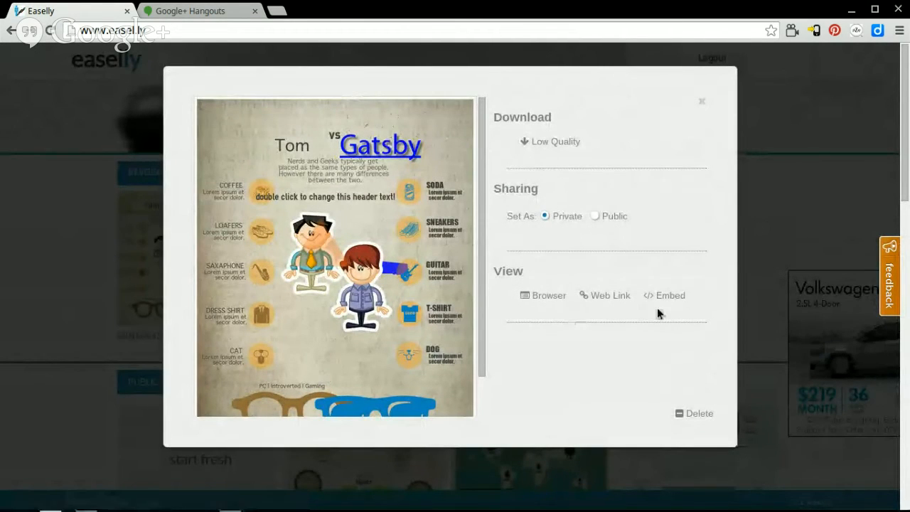
left_click(551, 296)
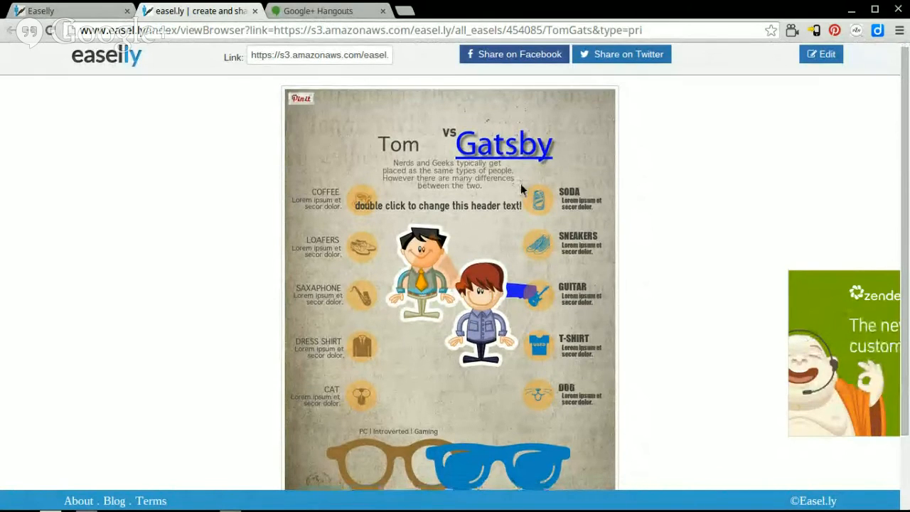
scroll(521, 186, "down", 2)
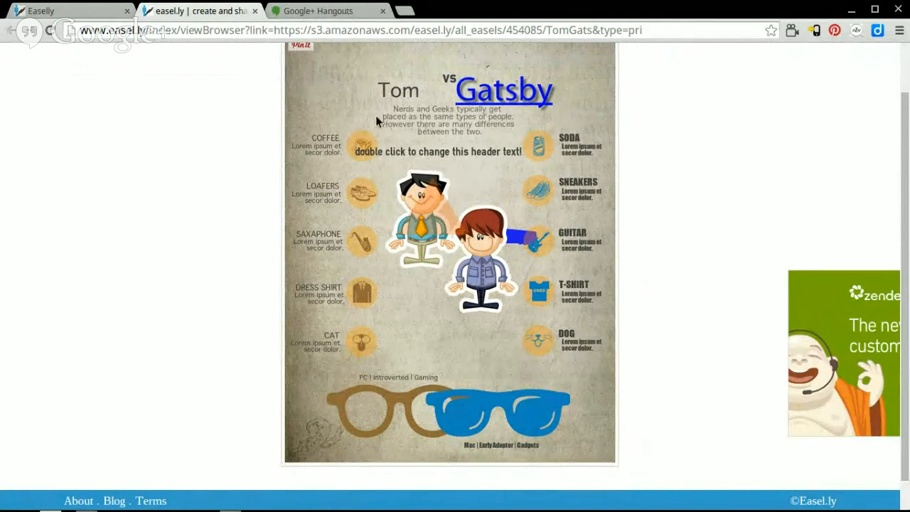
scroll(191, 124, "down", 1)
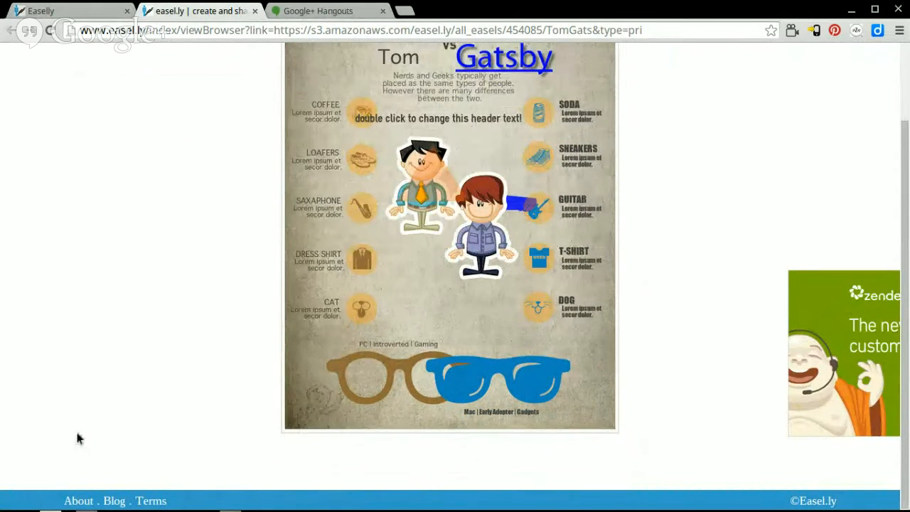
Open the site's About page and look through its description and recent posts.
left_click(69, 501)
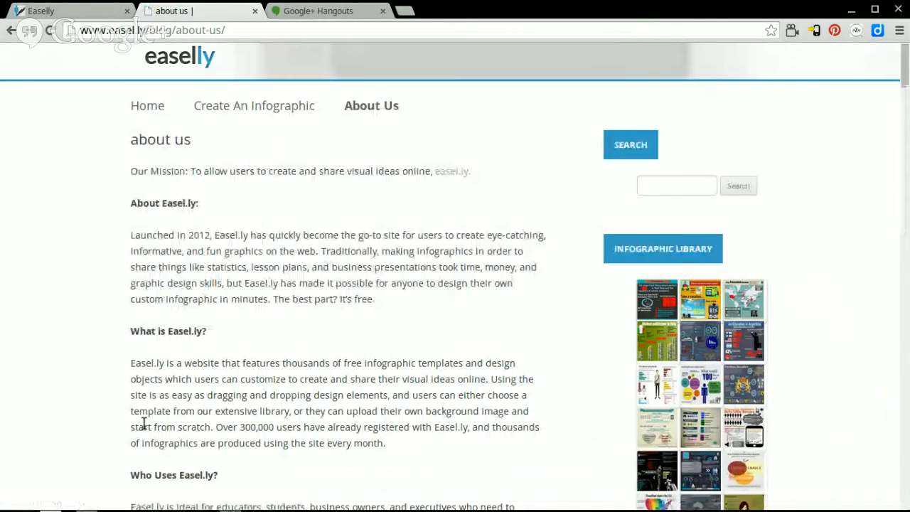
scroll(786, 294, "down", 3)
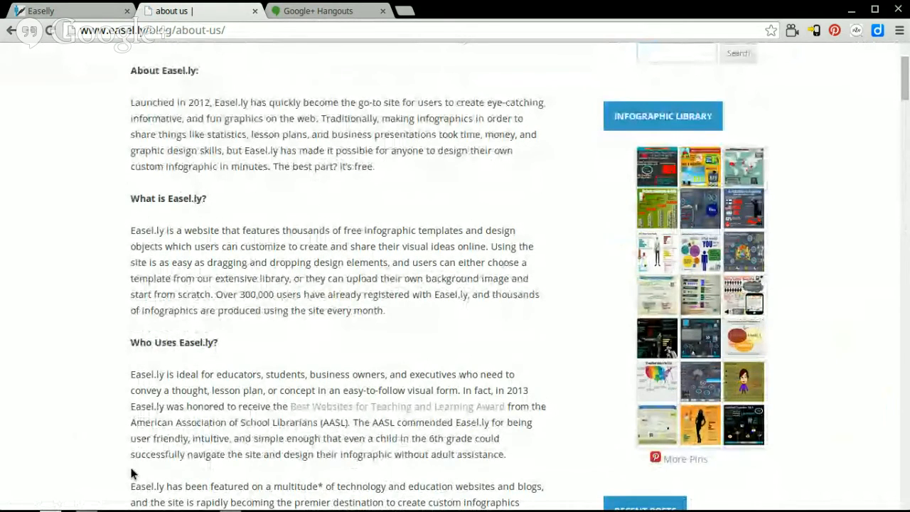
scroll(133, 471, "up", 3)
scroll(208, 197, "down", 11)
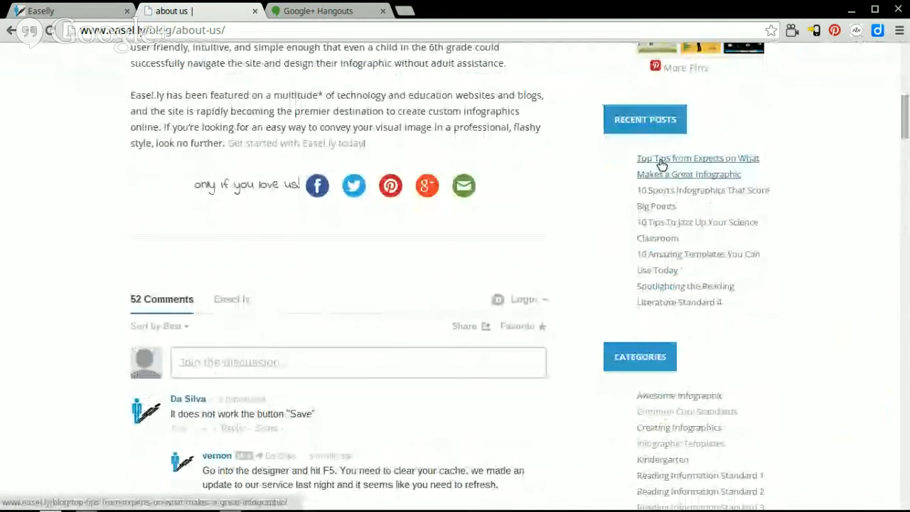
Open the recent post "Top Tips from Experts on What Makes a Great Infographic" and read through its tips and the blog categories.
left_click(661, 162)
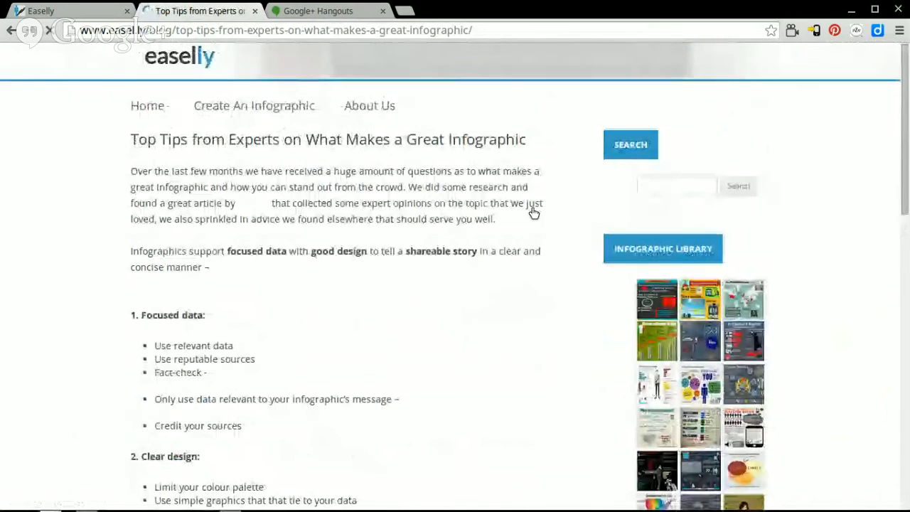
scroll(351, 282, "down", 3)
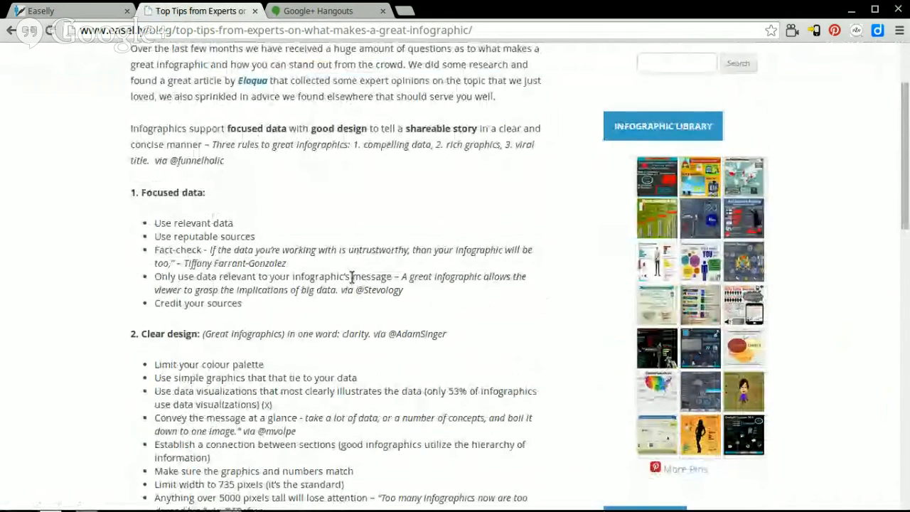
scroll(351, 277, "down", 1)
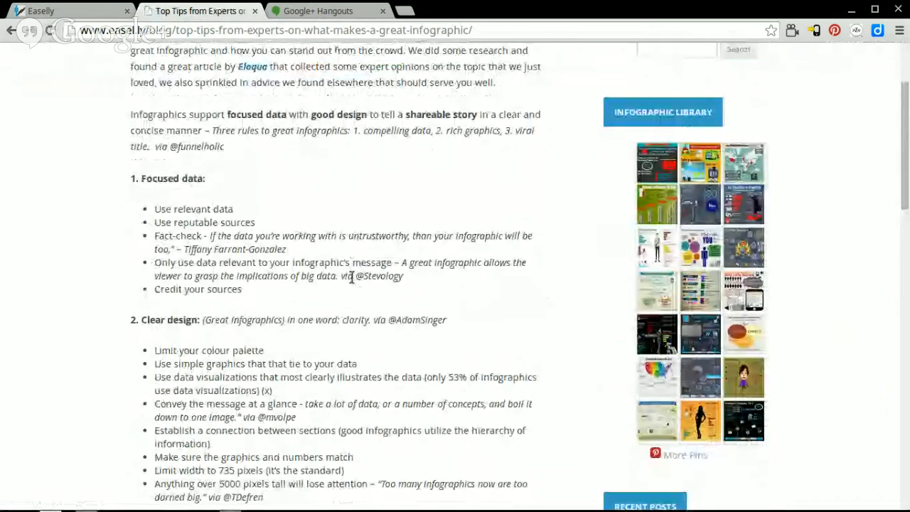
scroll(351, 278, "down", 1)
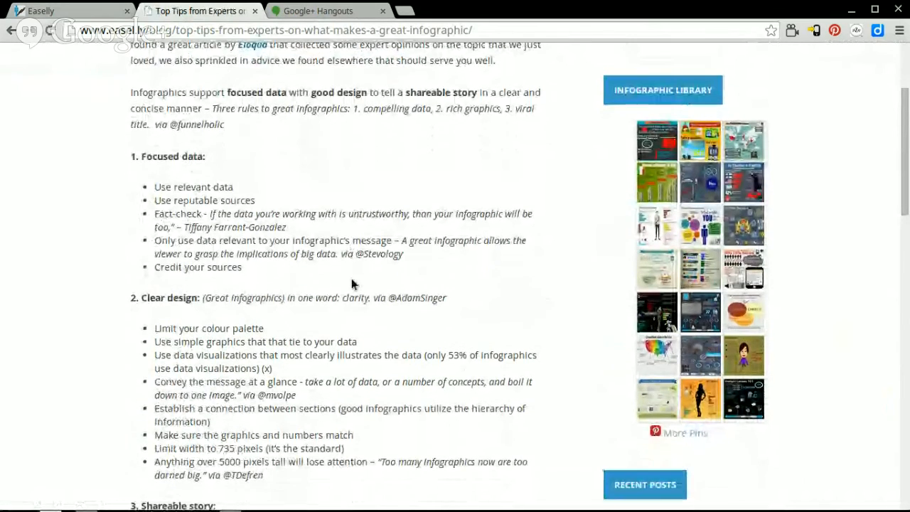
scroll(351, 278, "down", 2)
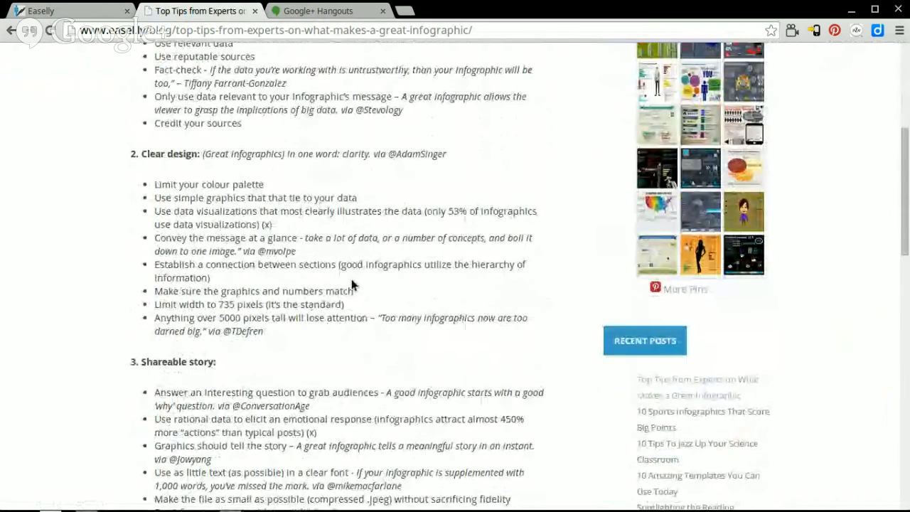
scroll(422, 255, "down", 2)
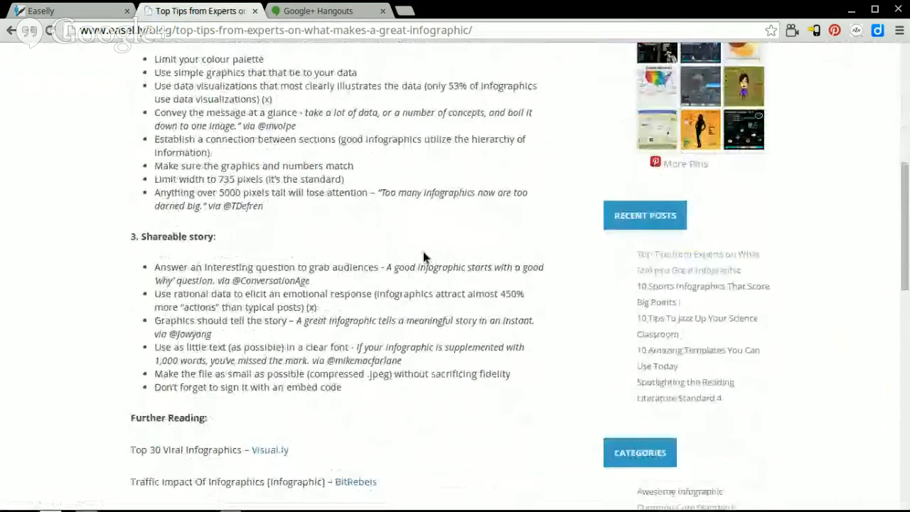
scroll(423, 256, "down", 3)
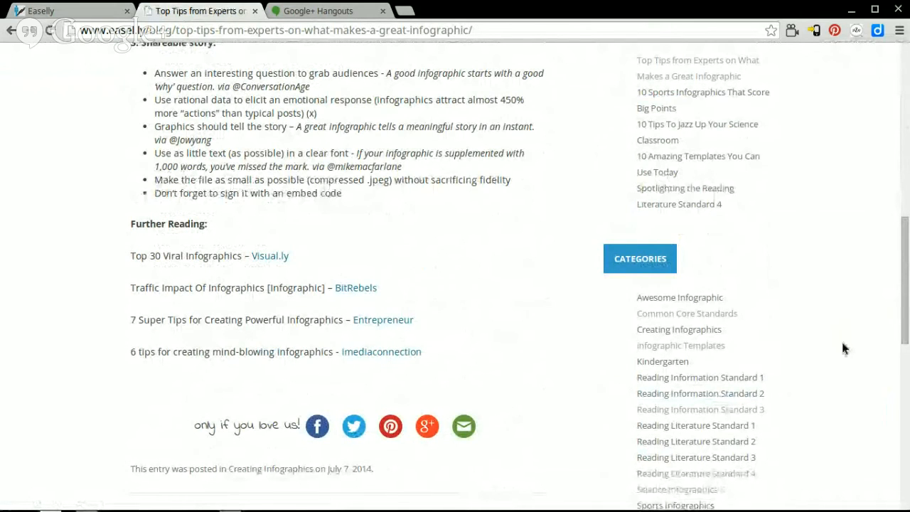
scroll(841, 341, "down", 2)
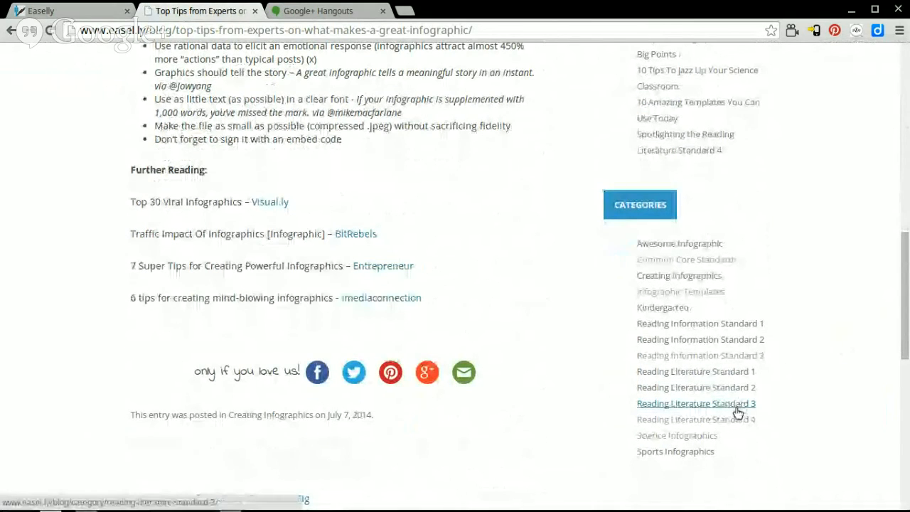
Open the blog's Kindergarten category and examine the reading standard post with its sample infographics.
left_click(641, 307)
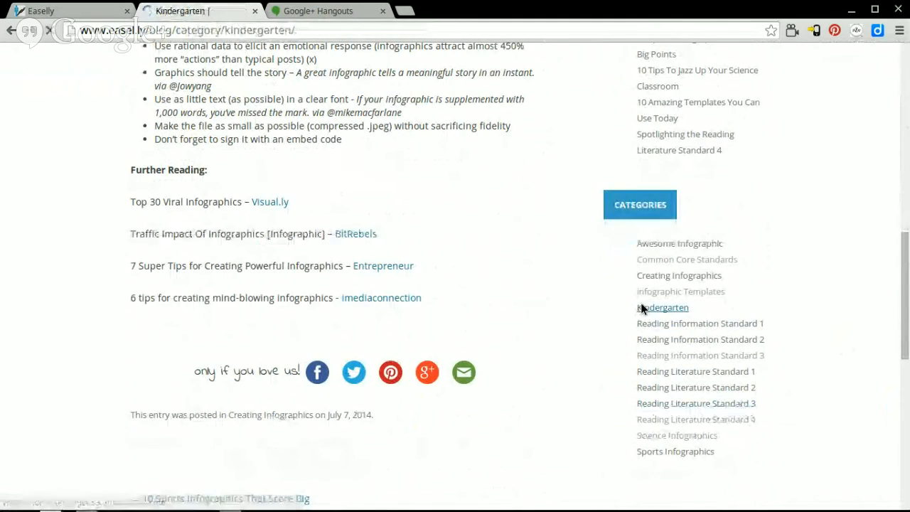
scroll(409, 346, "down", 6)
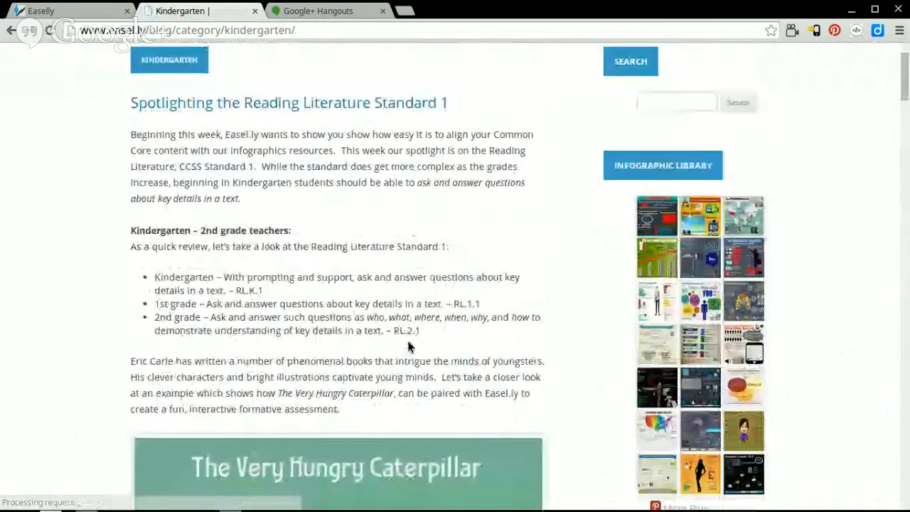
scroll(405, 358, "down", 1)
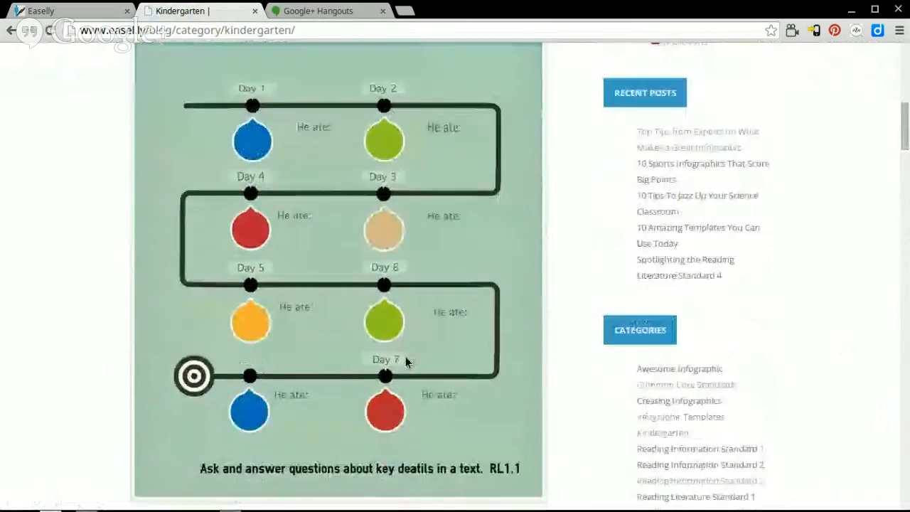
scroll(405, 358, "down", 3)
scroll(405, 356, "down", 2)
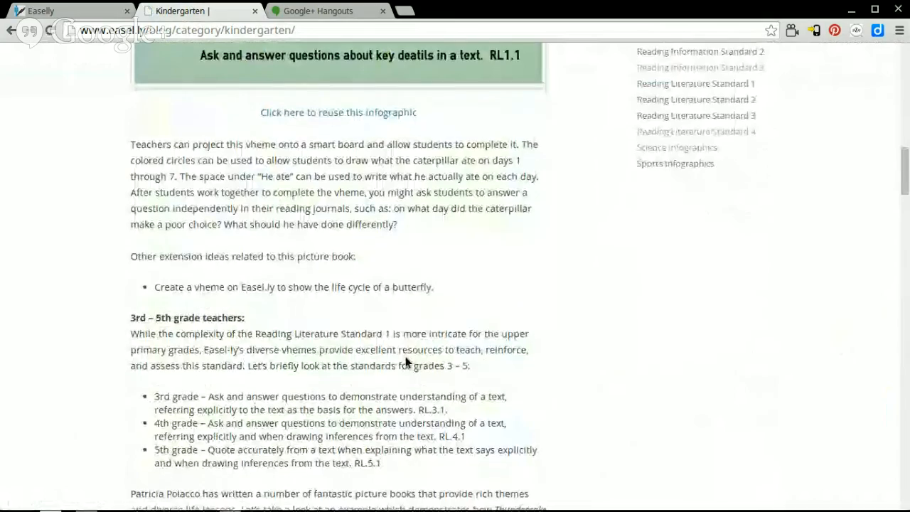
scroll(405, 356, "down", 1)
scroll(405, 356, "down", 4)
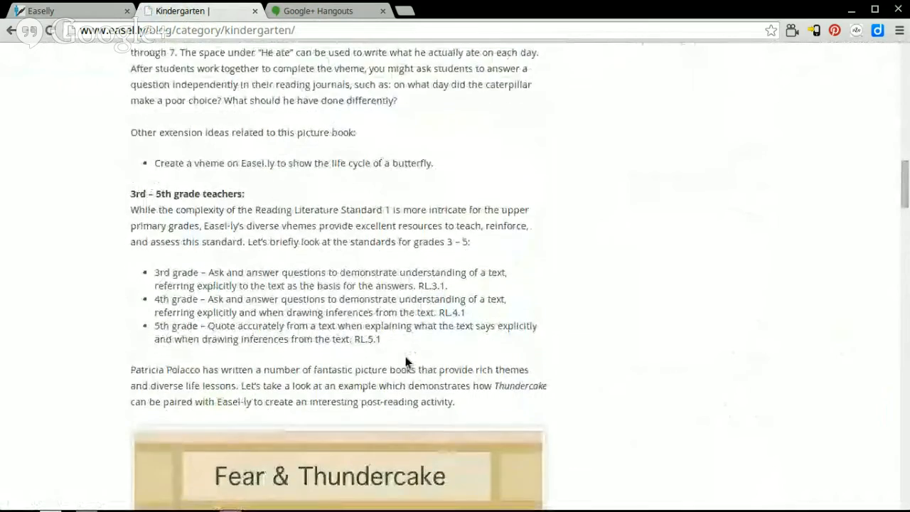
scroll(405, 361, "down", 1)
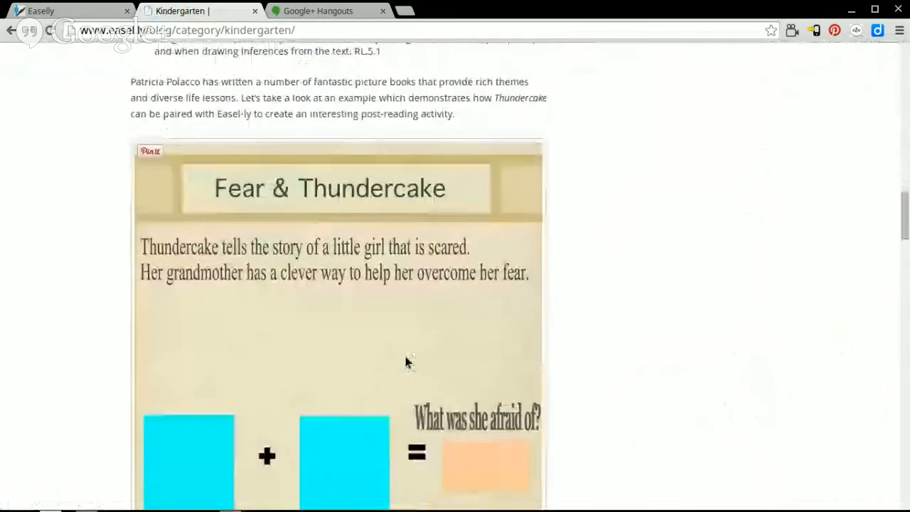
scroll(405, 361, "down", 1)
scroll(405, 361, "down", 1)
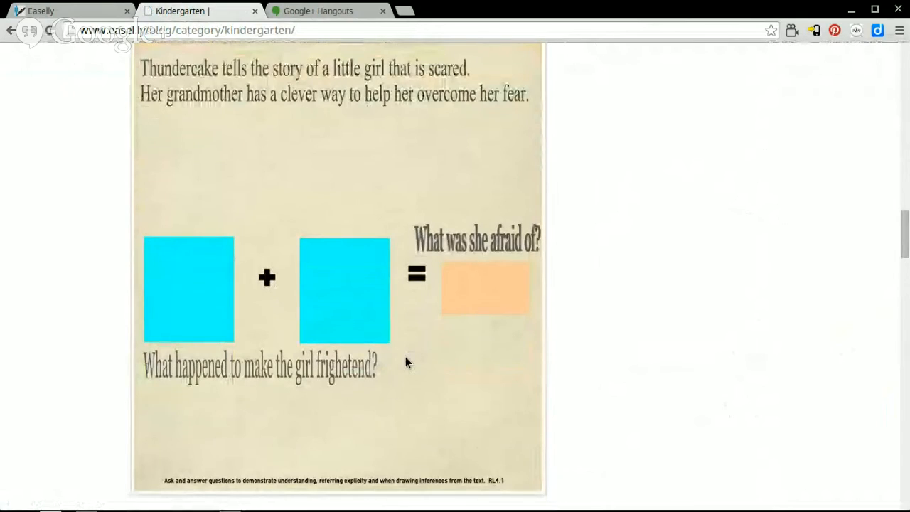
Look over the blog's infographic library with its link to more pins, and switch to the Google+ Hangouts broadcast.
scroll(405, 359, "up", 15)
scroll(405, 356, "up", 6)
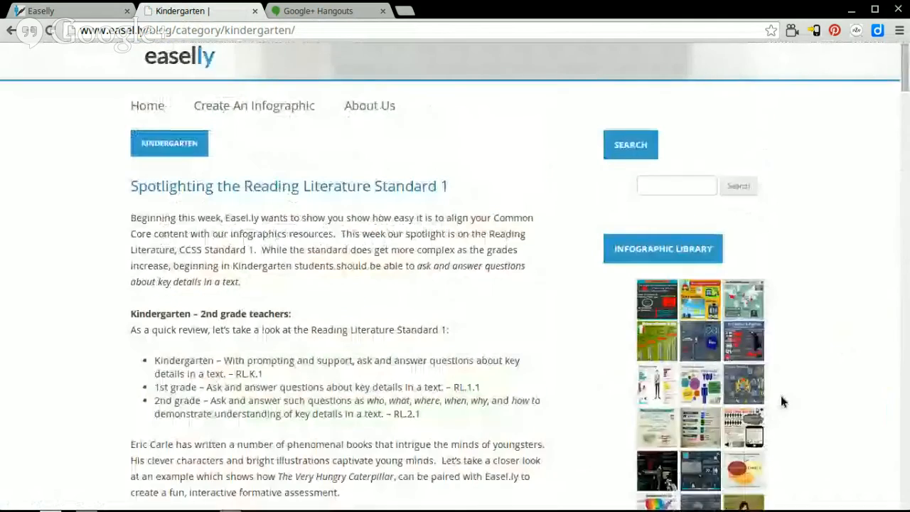
scroll(782, 399, "down", 2)
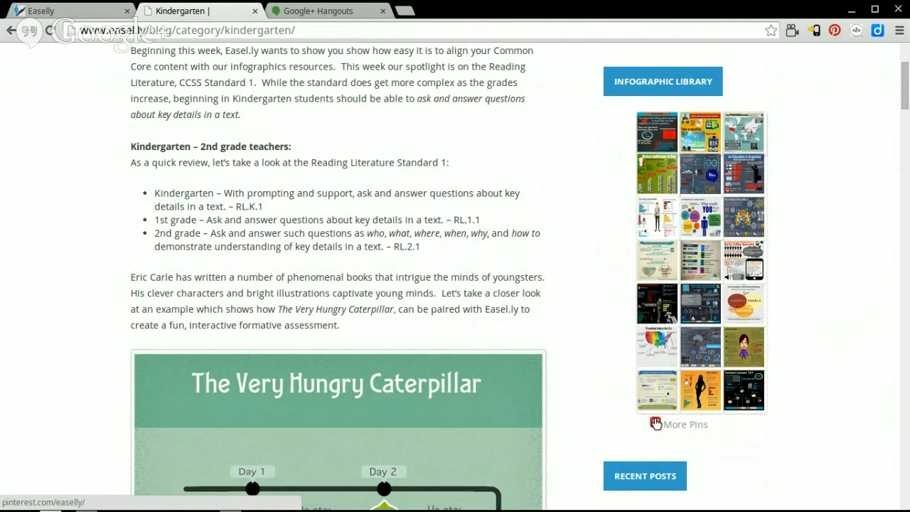
left_click(303, 5)
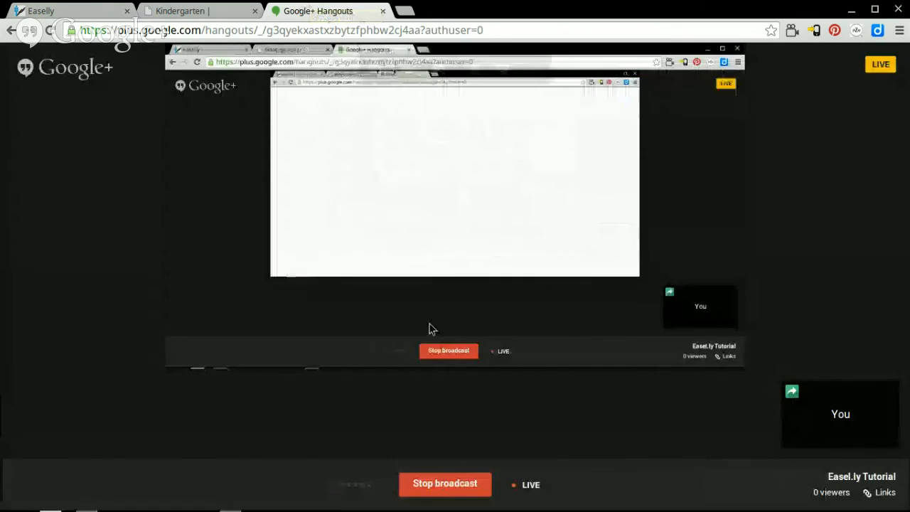